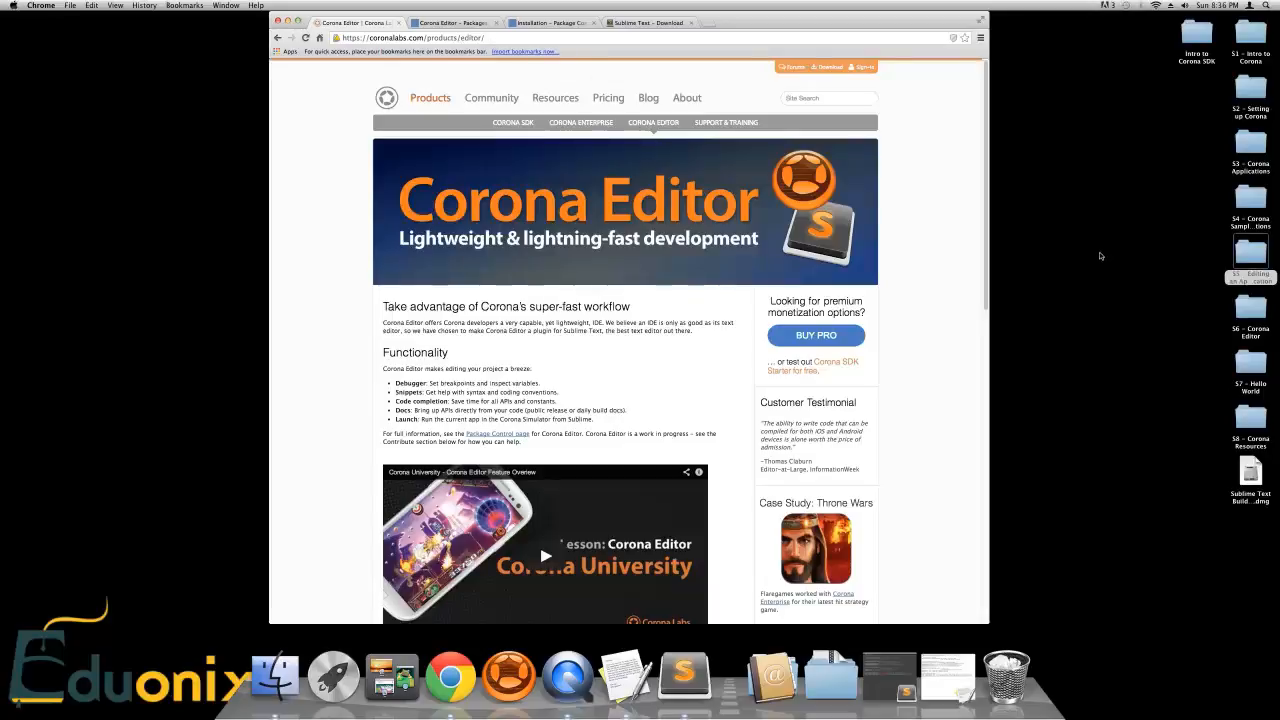
# Step: Compare main.lua in TextEdit and Sublime Text, and minimize the Sublime Text window
pyautogui.click(1091, 247)
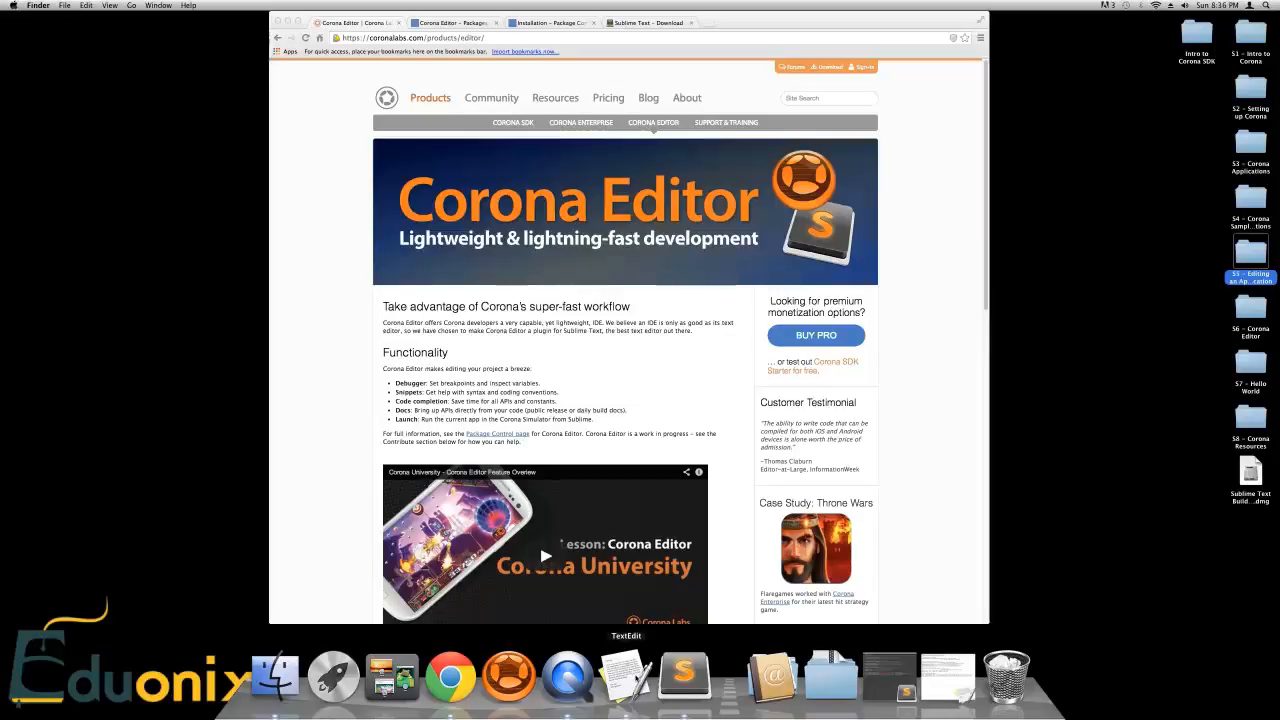
pyautogui.click(625, 680)
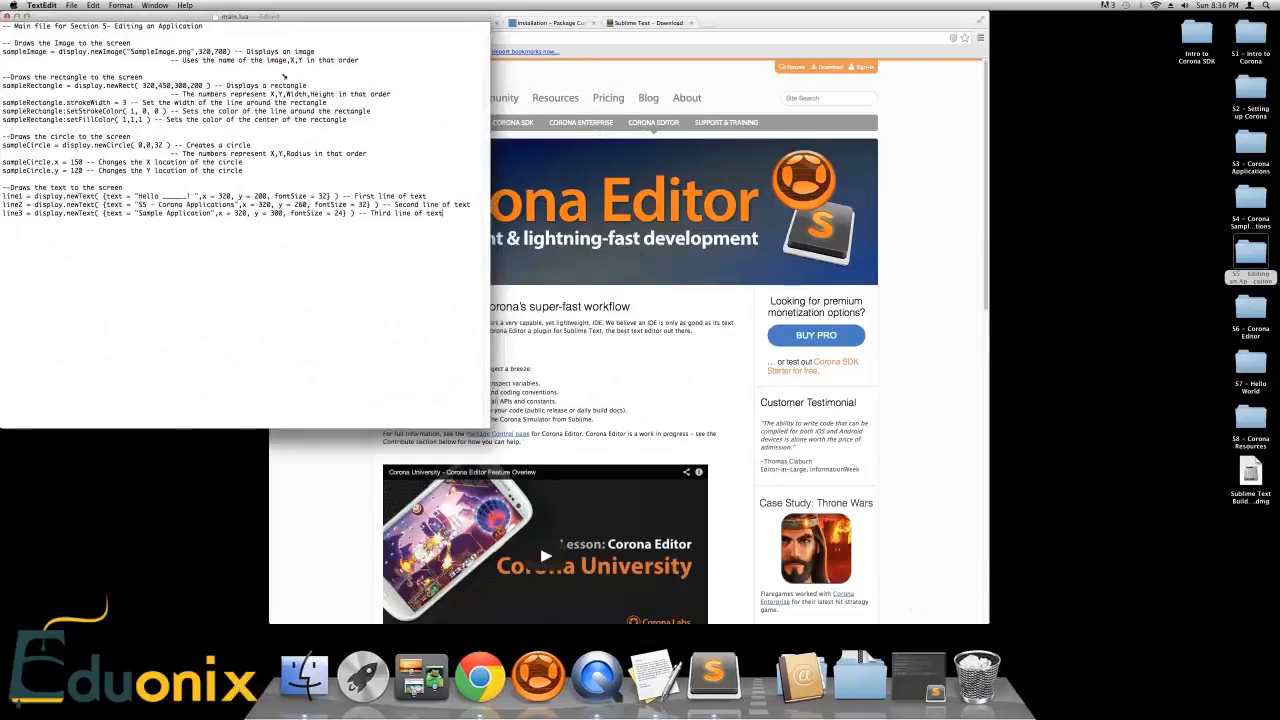
pyautogui.click(713, 677)
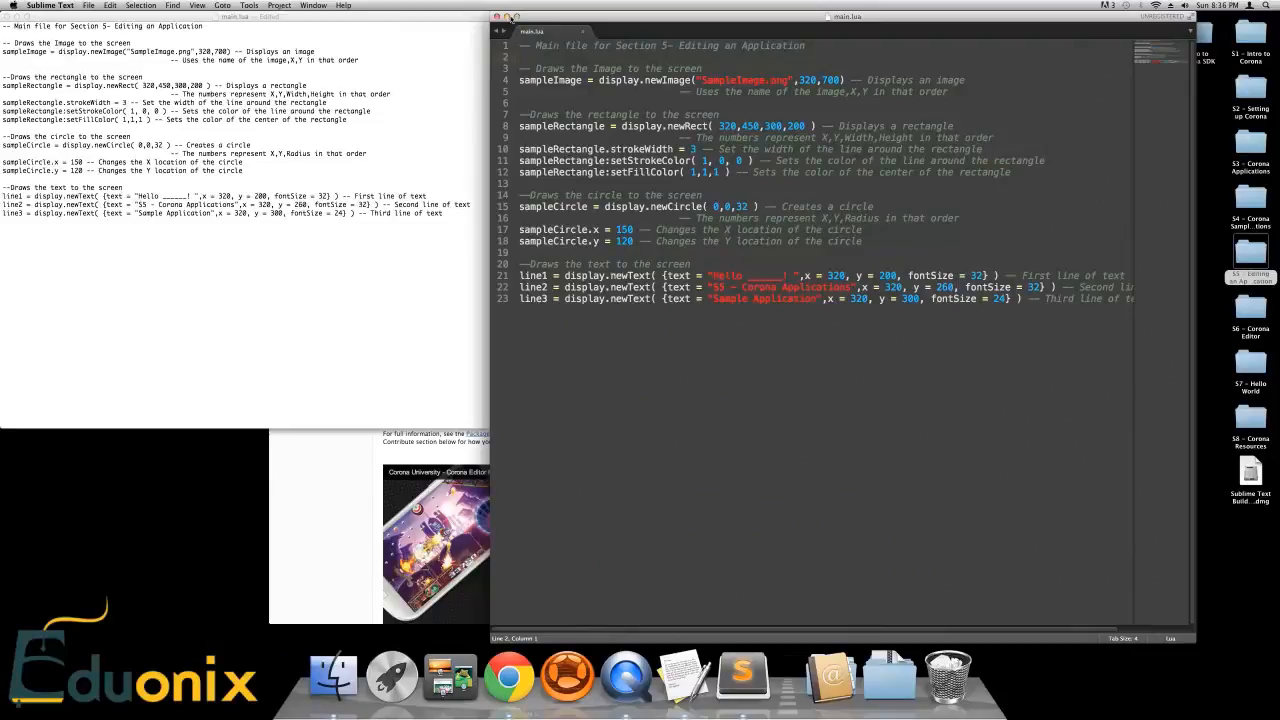
pyautogui.moveTo(656, 92); pyautogui.dragTo(507, 20)
pyautogui.click(506, 17)
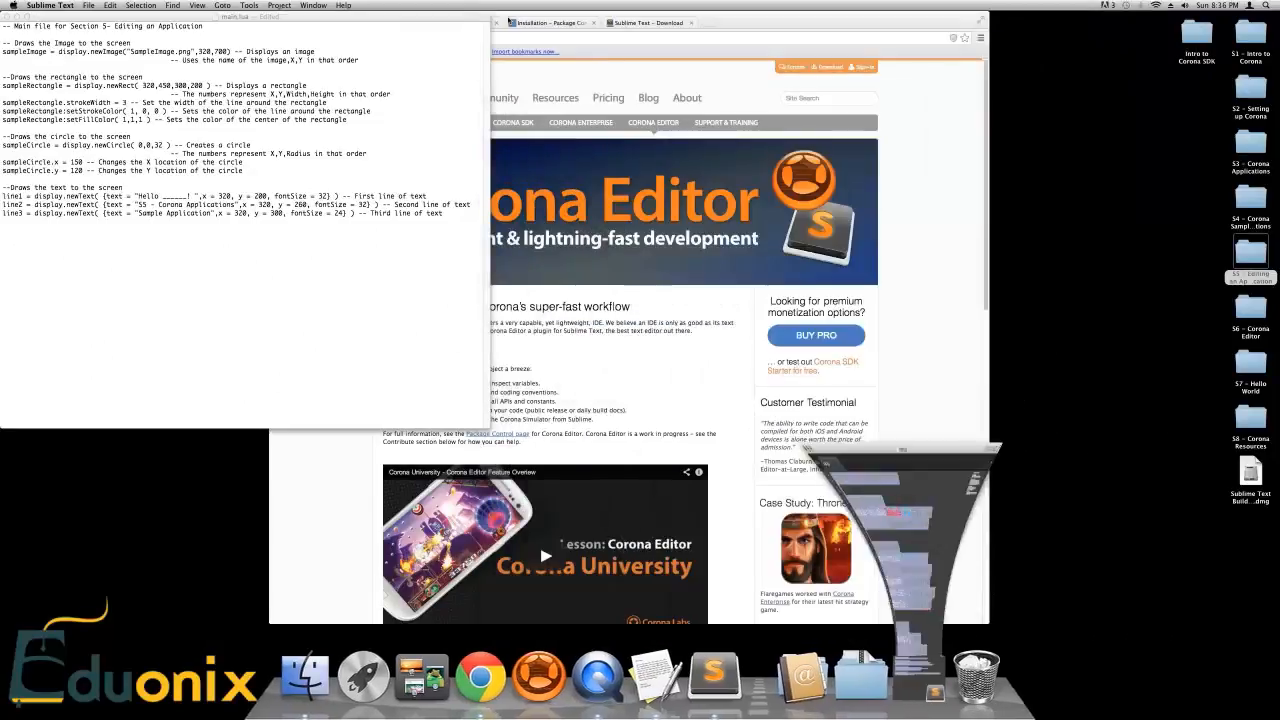
# Step: Switch to Chrome and review the Corona Editor page's functionality, Get started and Contribute sections
pyautogui.click(718, 30)
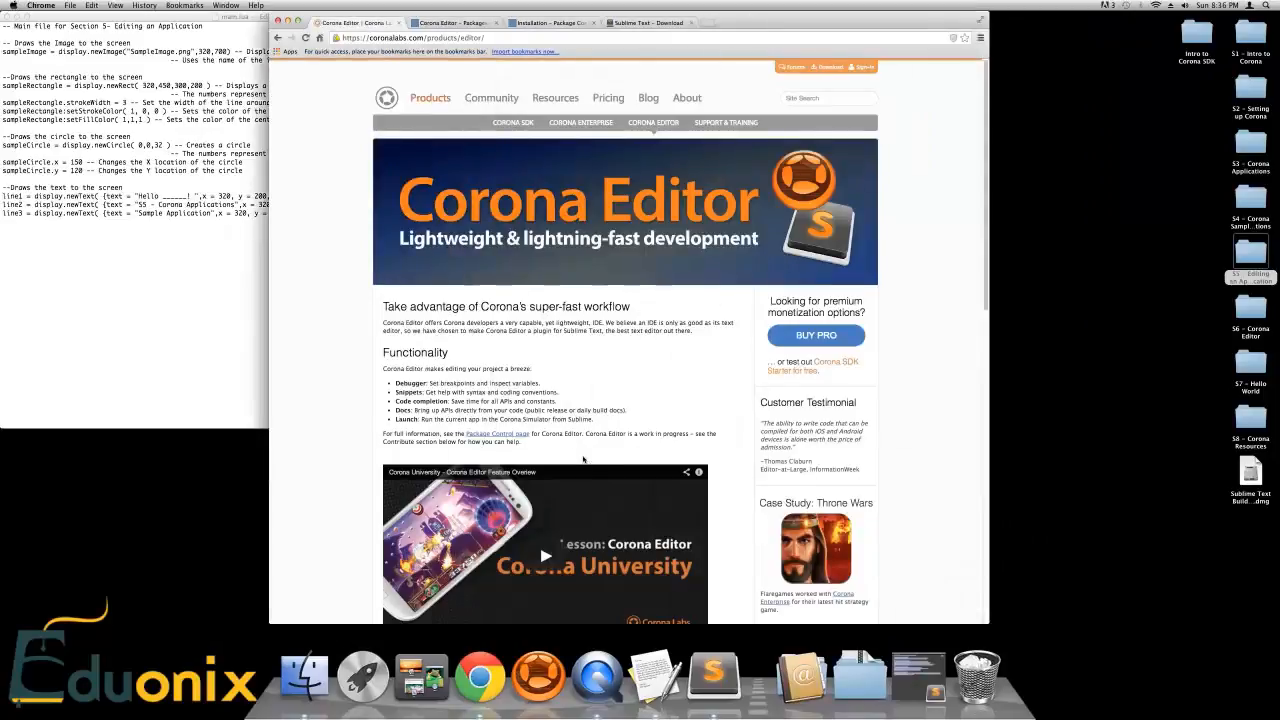
pyautogui.scroll(-2, 595, 402)
pyautogui.scroll(-2, 400, 217)
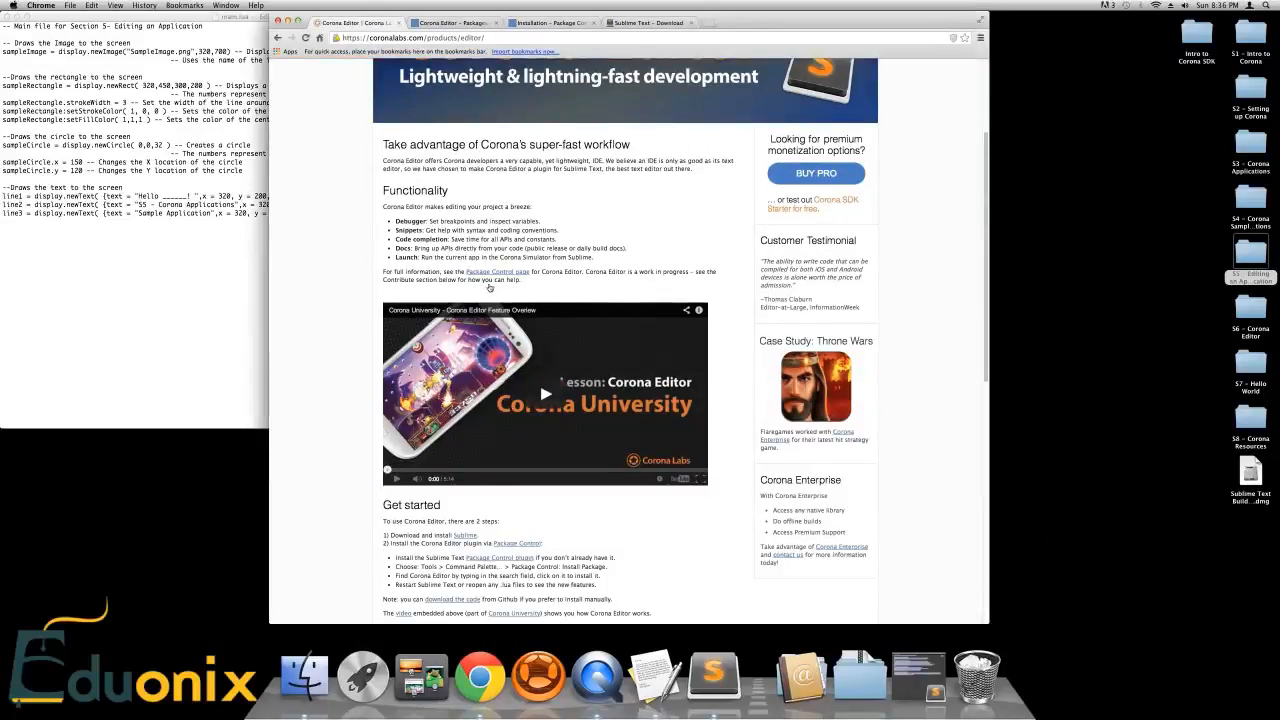
pyautogui.scroll(-2, 314, 272)
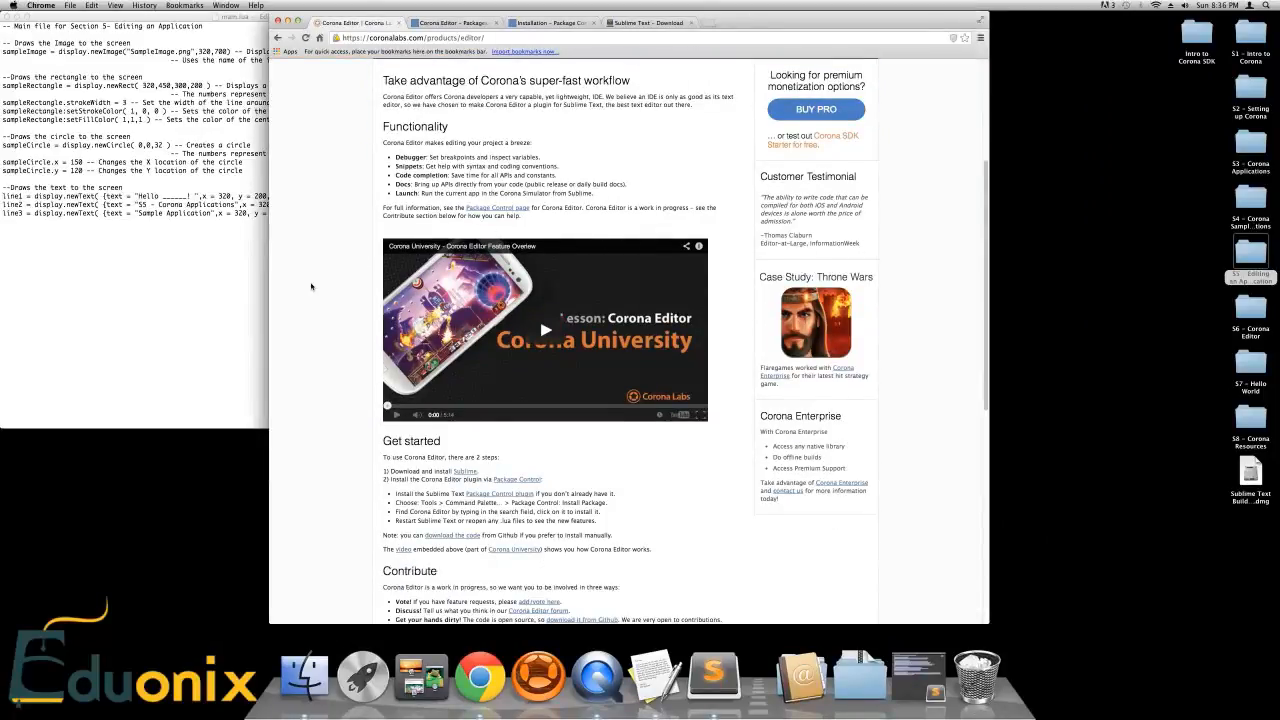
pyautogui.scroll(-3, 314, 281)
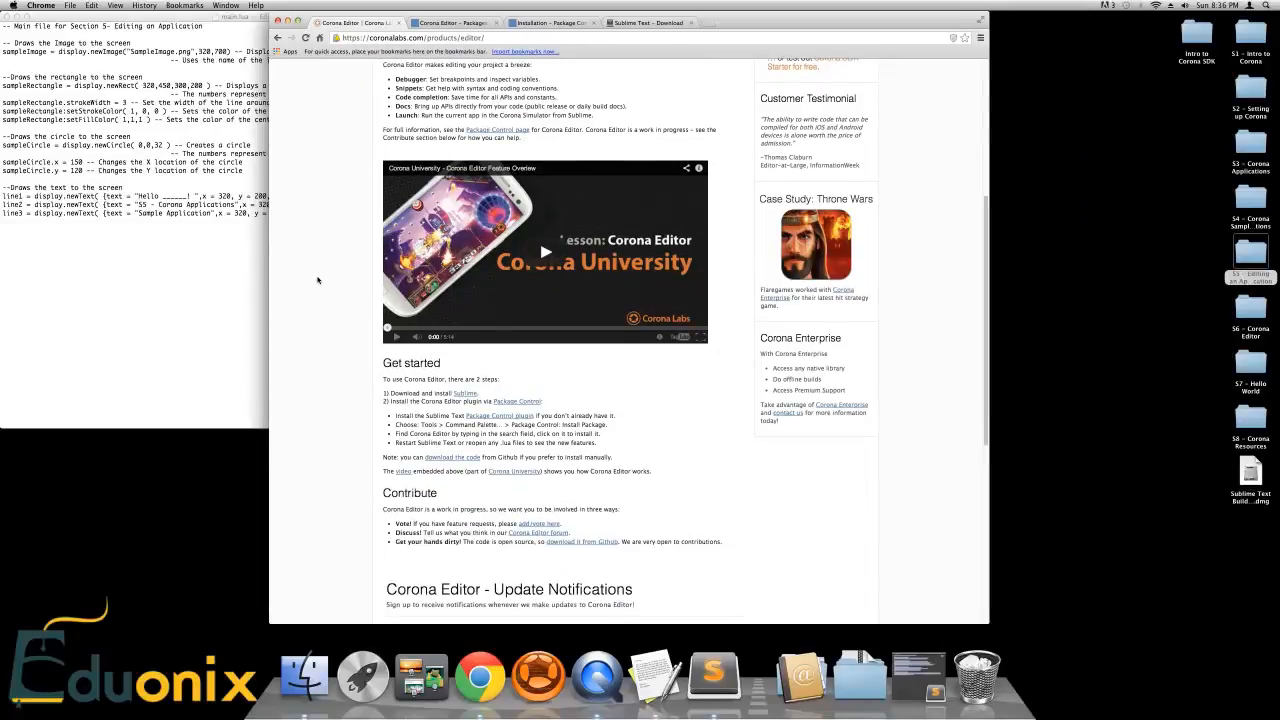
pyautogui.scroll(-6, 316, 285)
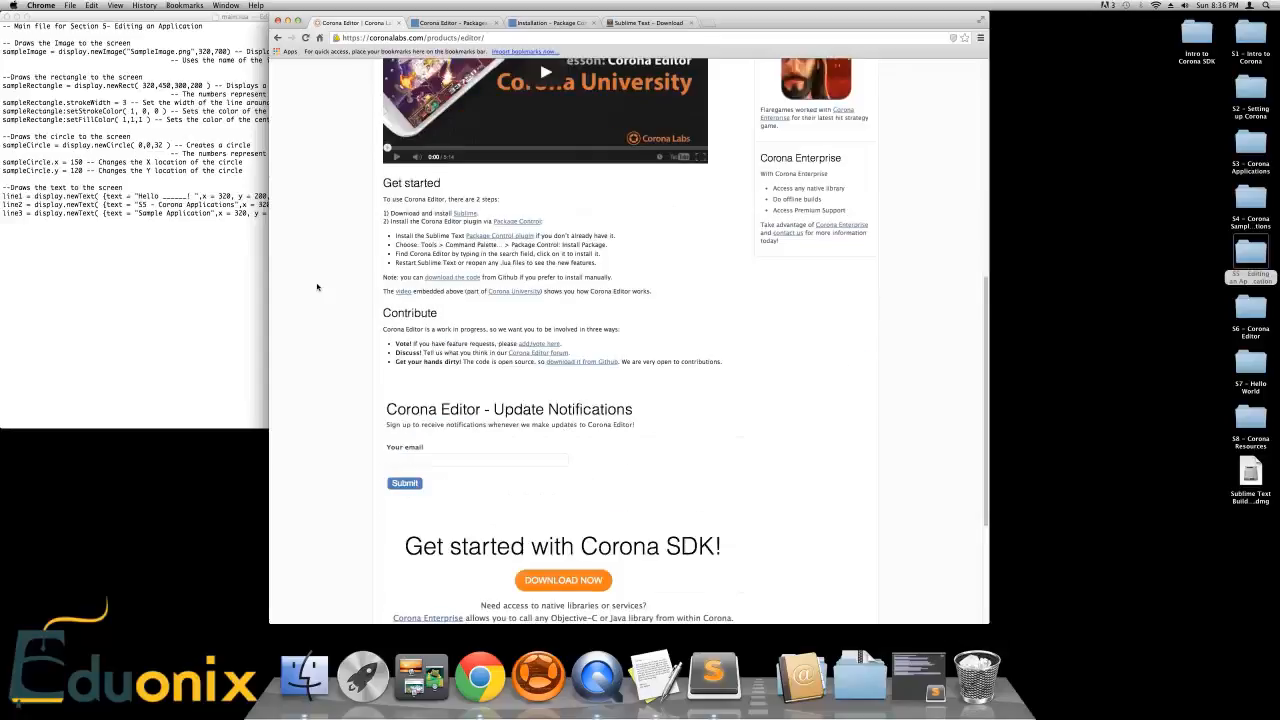
pyautogui.scroll(10, 319, 289)
pyautogui.scroll(-4, 321, 293)
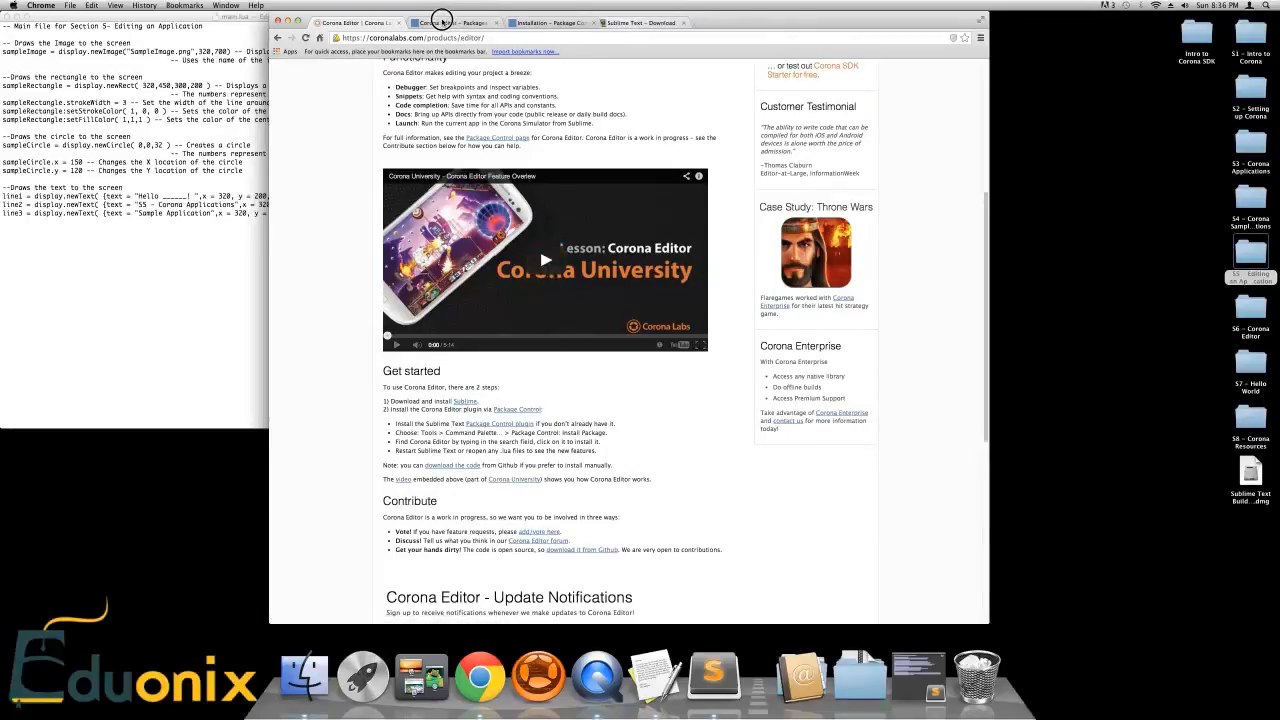
# Step: View the Sublime Text 2 download options and return to the Corona Editor page
pyautogui.click(640, 22)
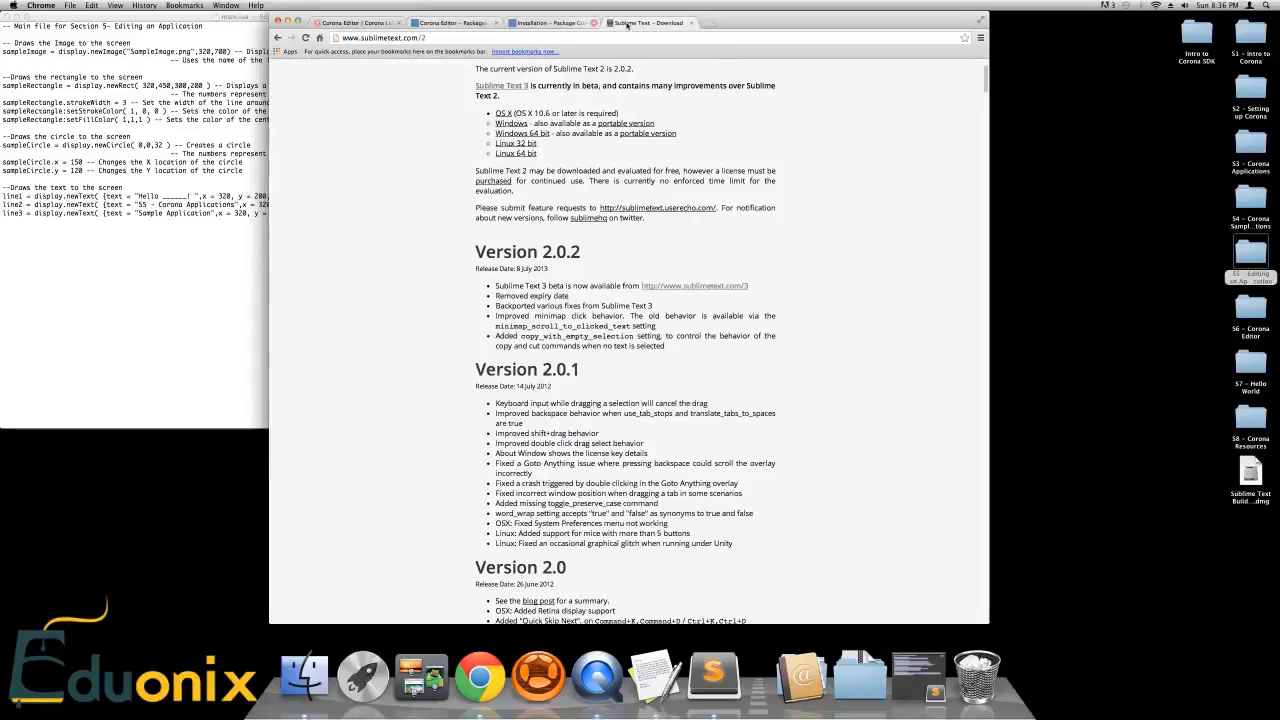
pyautogui.scroll(3, 470, 140)
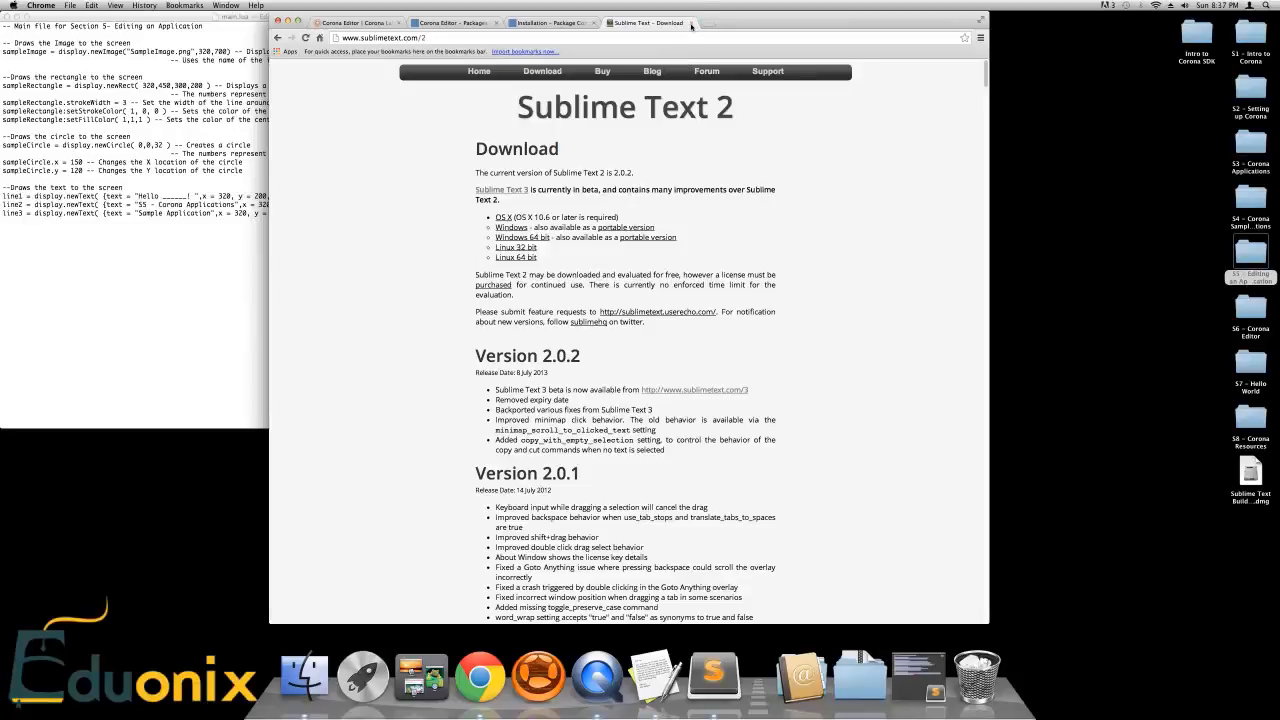
pyautogui.click(358, 20)
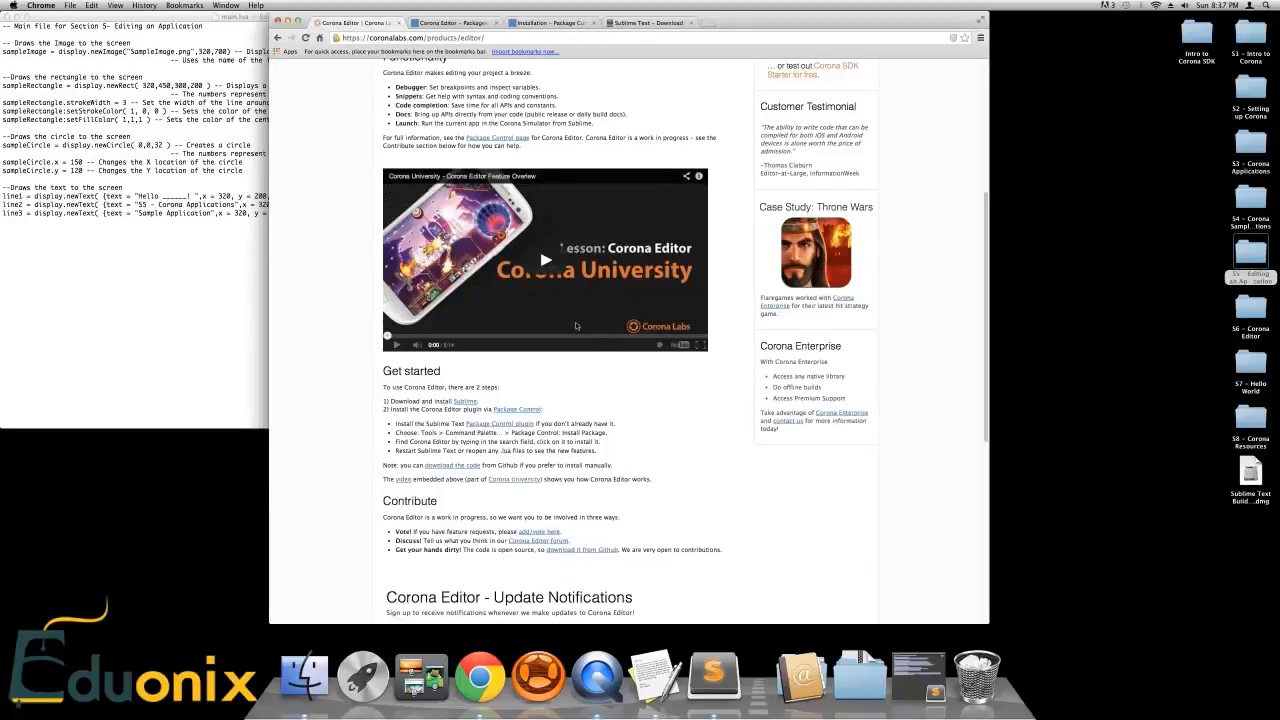
# Step: Switch to Sublime Text, look through the Package Control commands in the Command Palette, and dismiss it
pyautogui.click(713, 675)
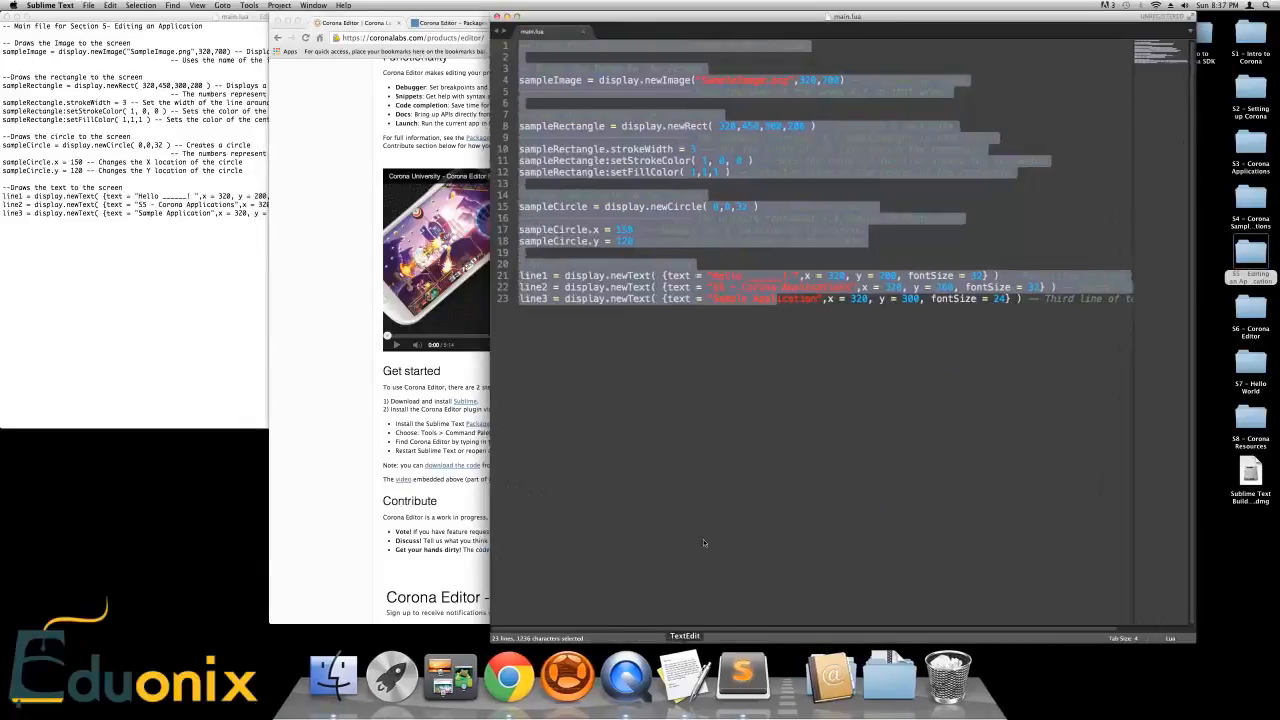
pyautogui.press('super+a')
pyautogui.click(626, 331)
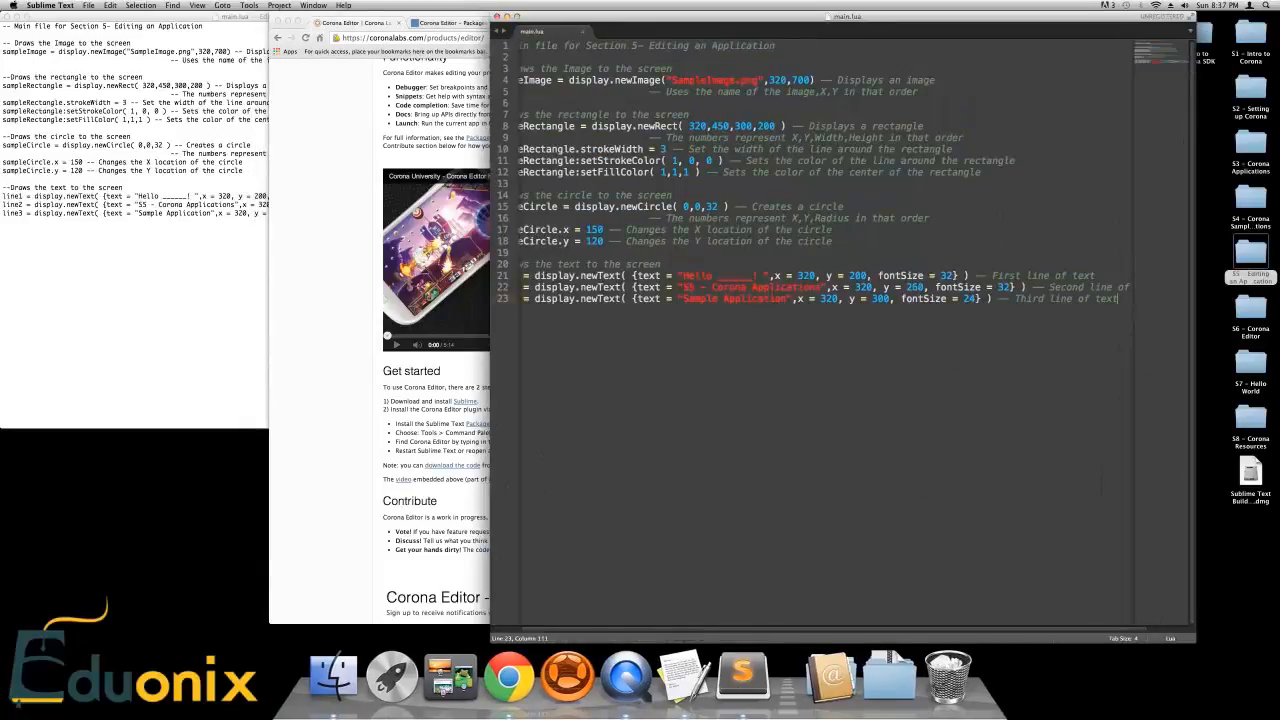
pyautogui.click(249, 5)
pyautogui.click(254, 17)
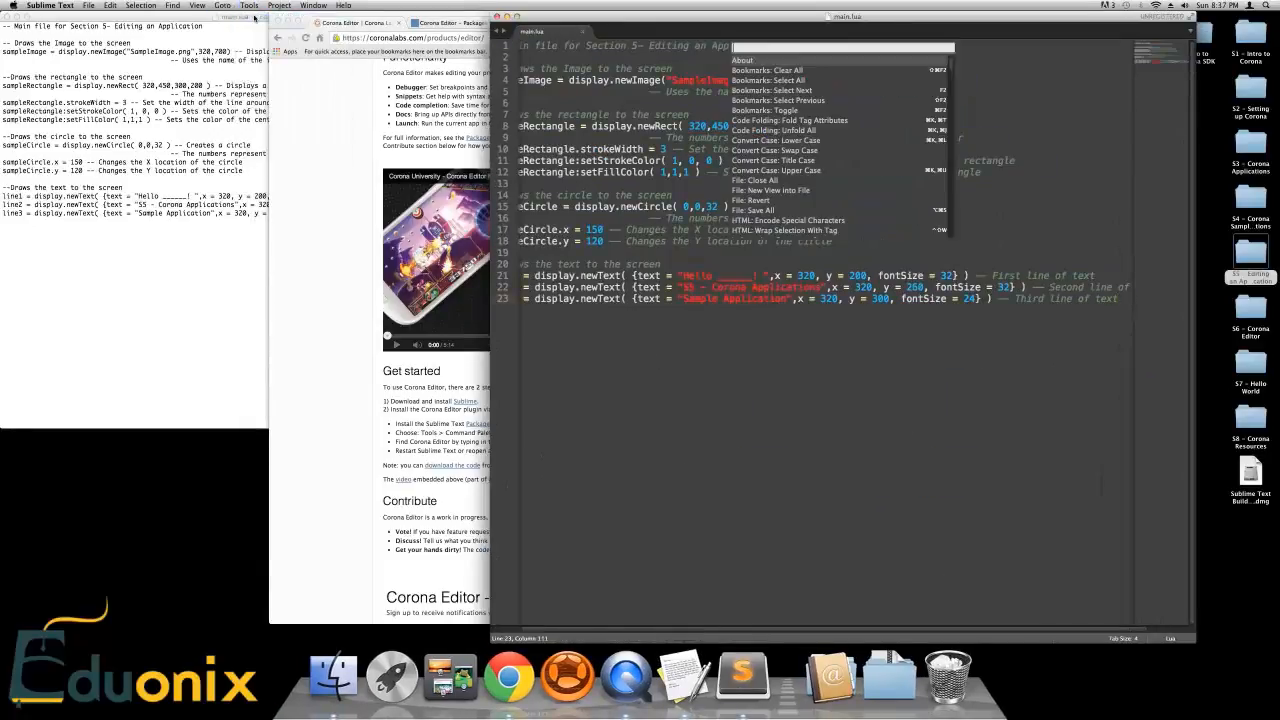
pyautogui.scroll(-10, 743, 131)
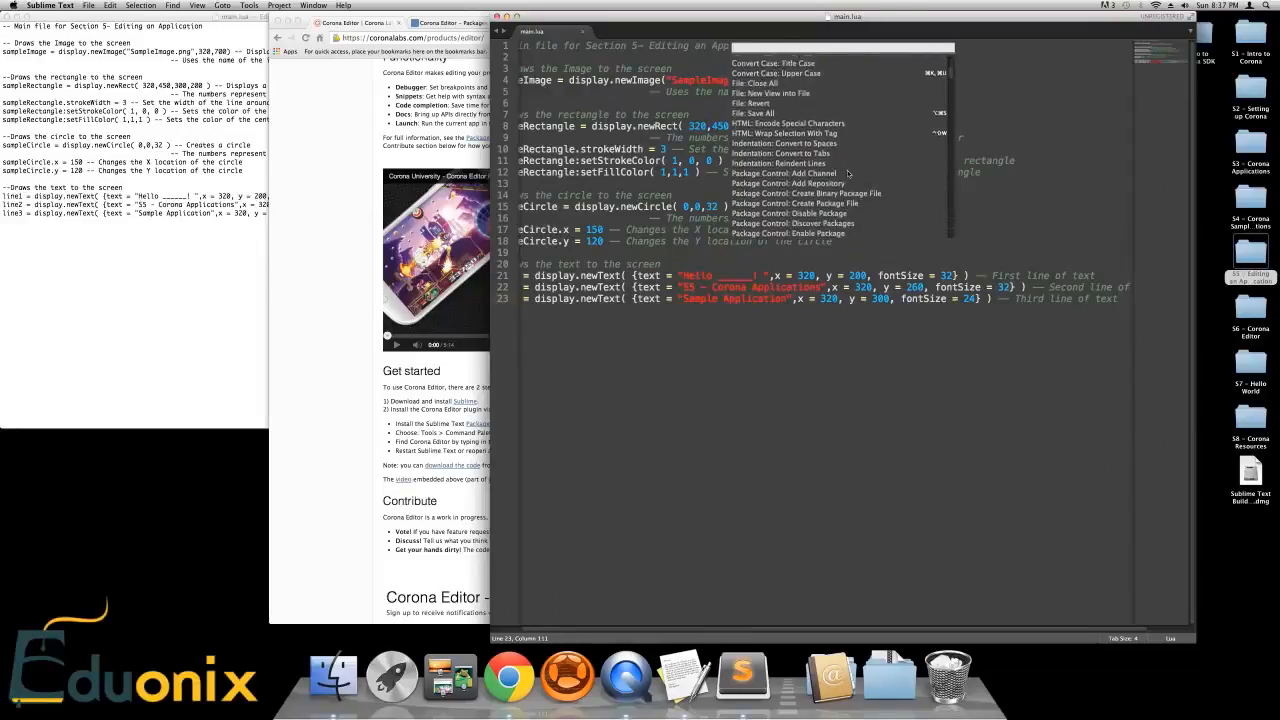
pyautogui.scroll(2, 790, 155)
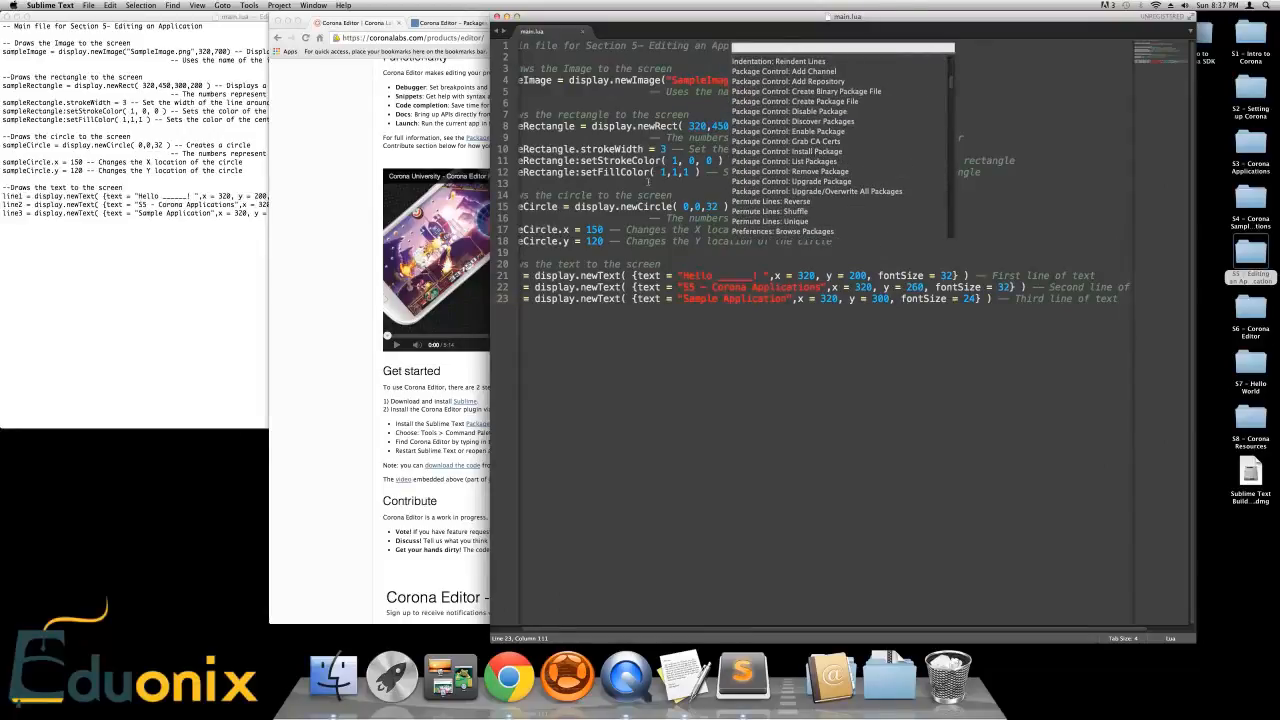
pyautogui.click(628, 160)
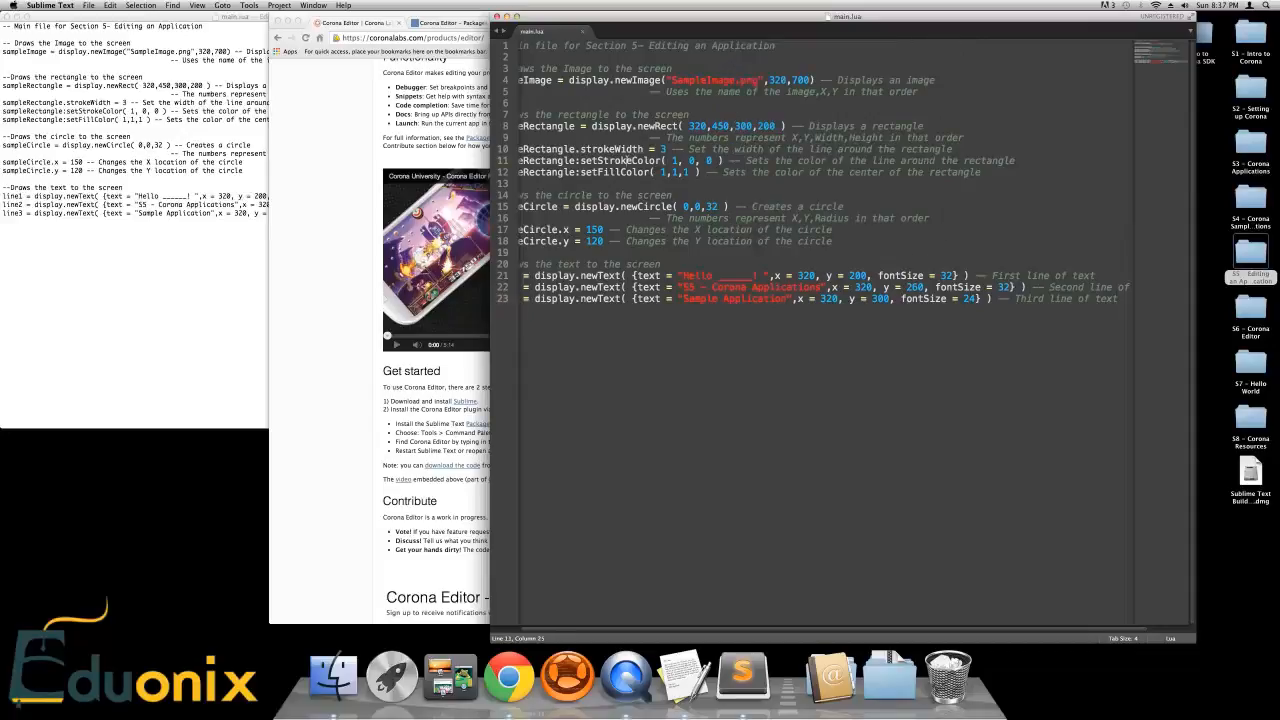
# Step: Switch to Chrome and copy the Sublime Text 3 install code from the Package Control installation page
pyautogui.click(403, 103)
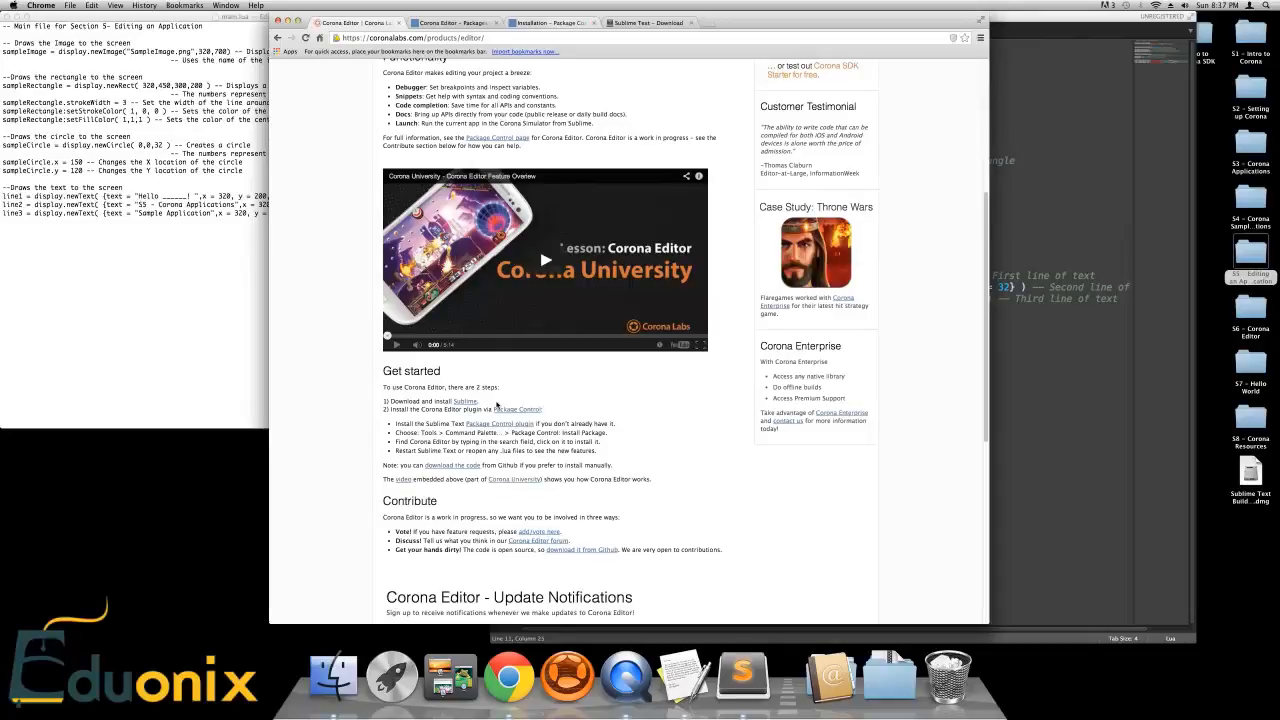
pyautogui.scroll(-1, 490, 415)
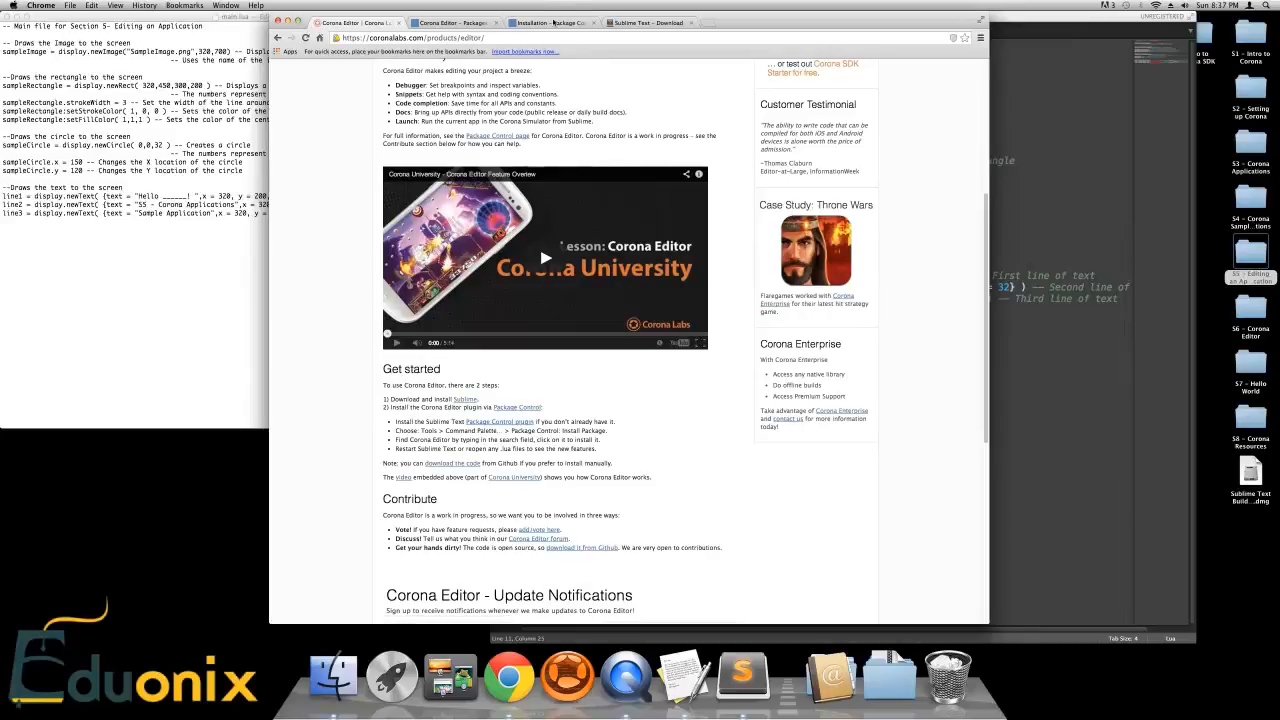
pyautogui.click(550, 23)
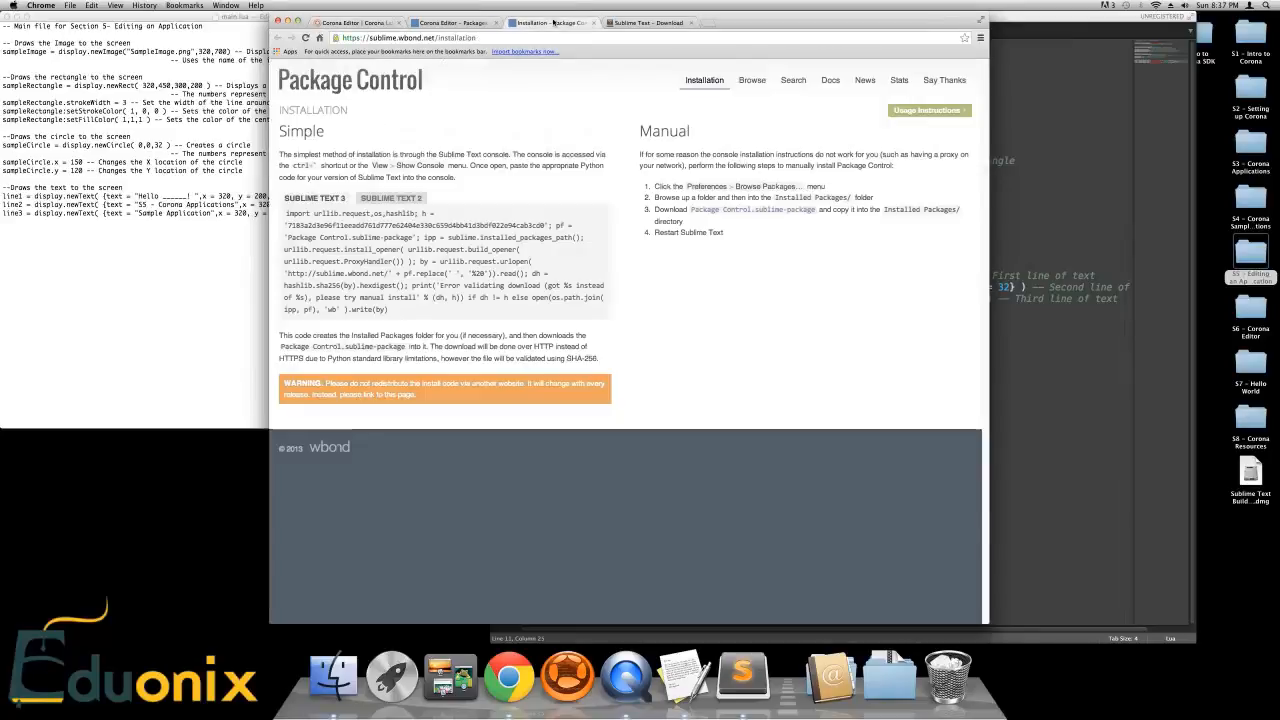
pyautogui.click(386, 199)
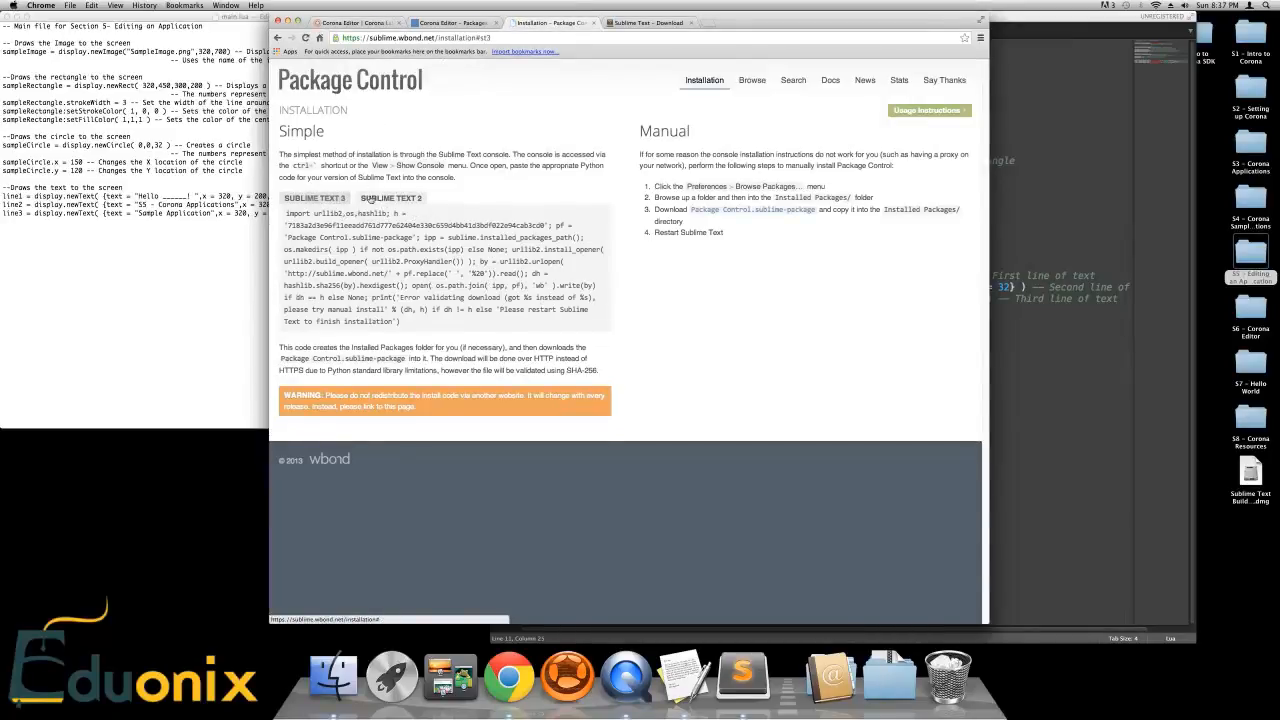
pyautogui.click(328, 199)
pyautogui.click(386, 198)
pyautogui.click(328, 199)
pyautogui.moveTo(389, 309); pyautogui.dragTo(286, 213)
pyautogui.rightClick(300, 223)
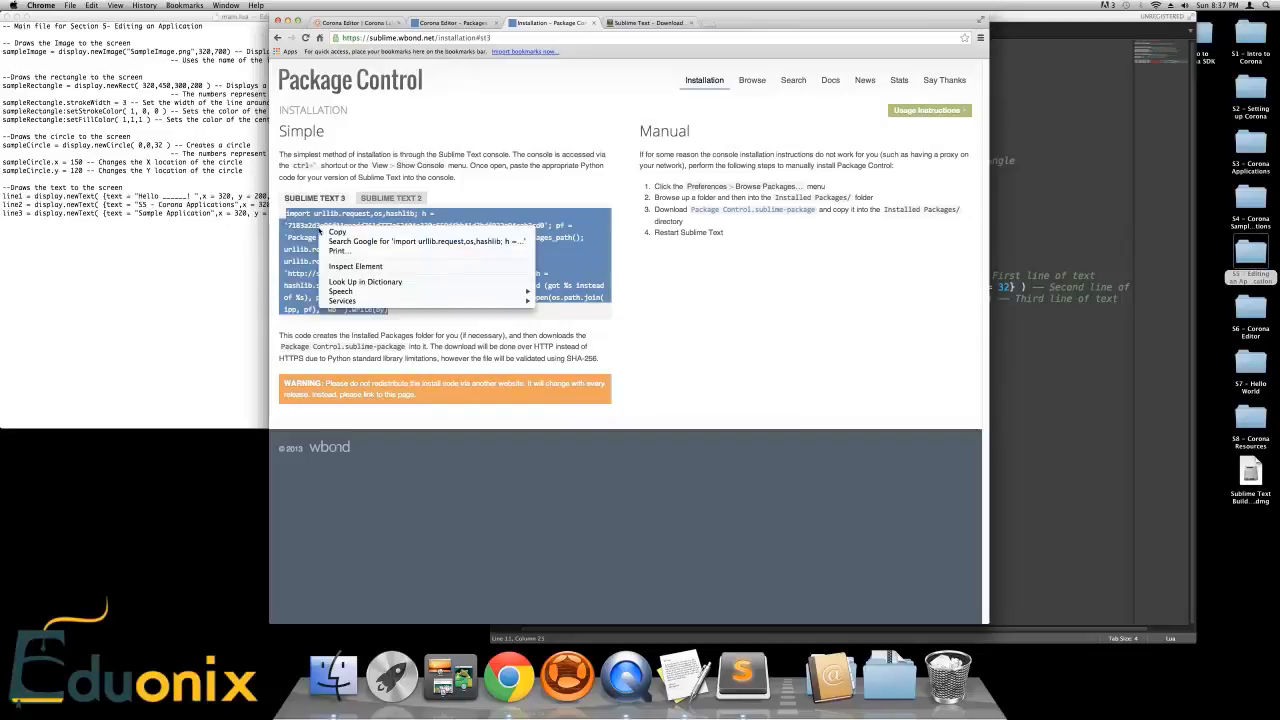
pyautogui.click(330, 229)
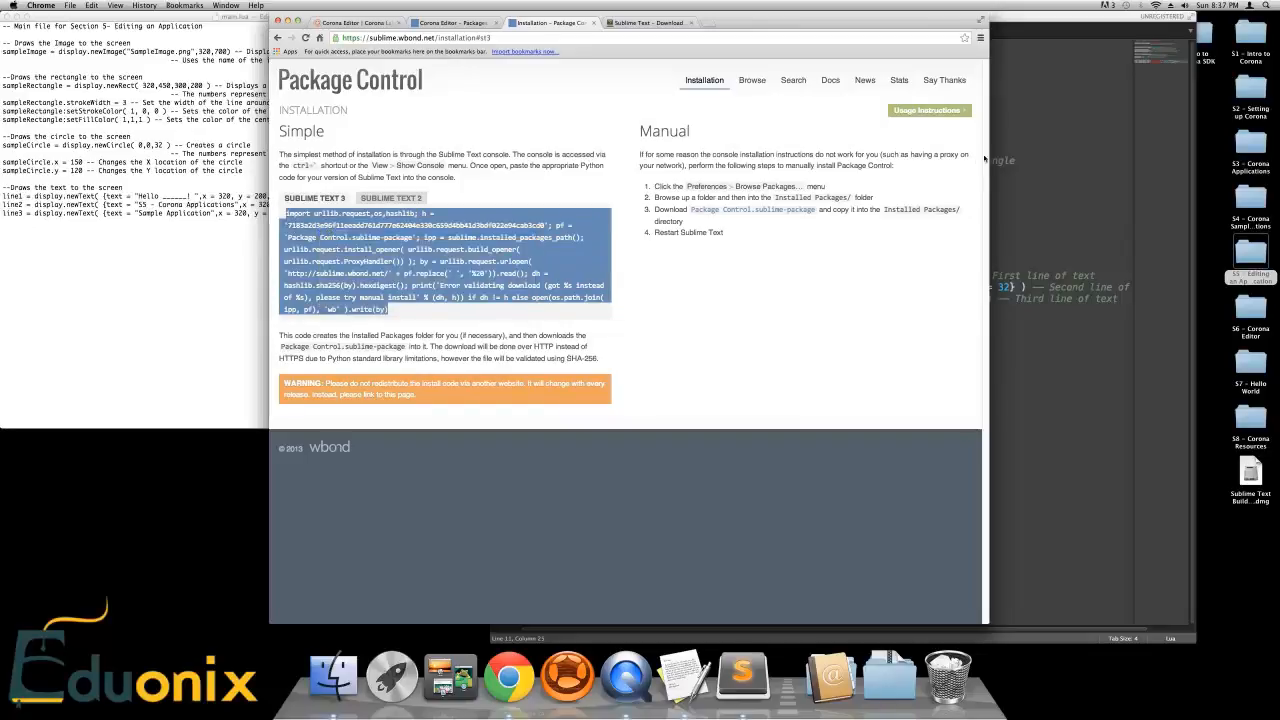
# Step: Show the console in Sublime Text and run the copied Package Control install code in it
pyautogui.click(985, 158)
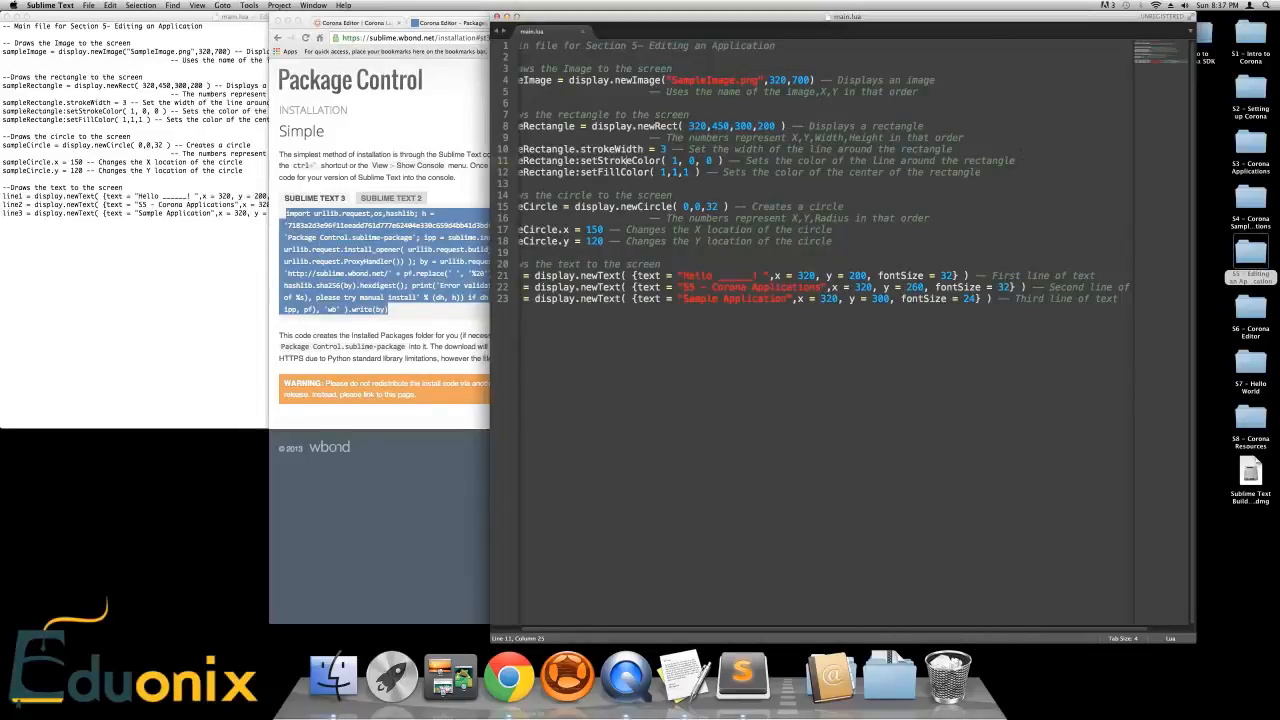
pyautogui.click(246, 5)
pyautogui.moveTo(198, 5)
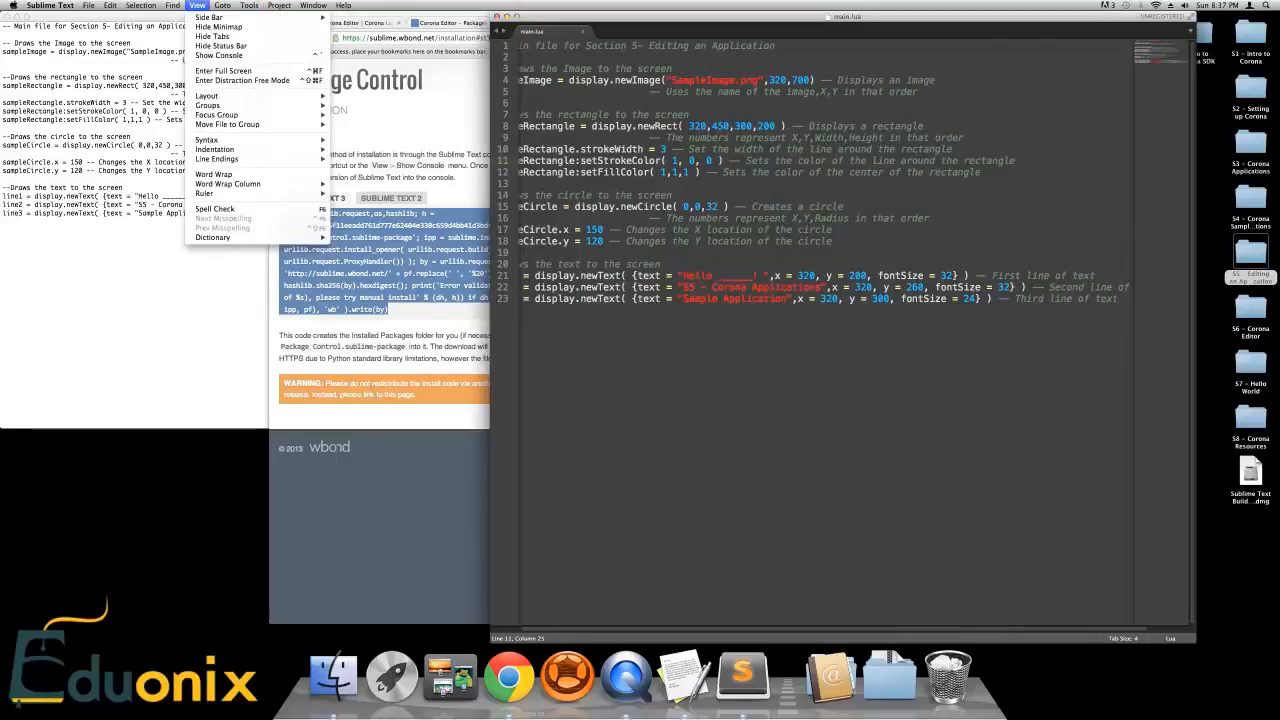
pyautogui.click(218, 55)
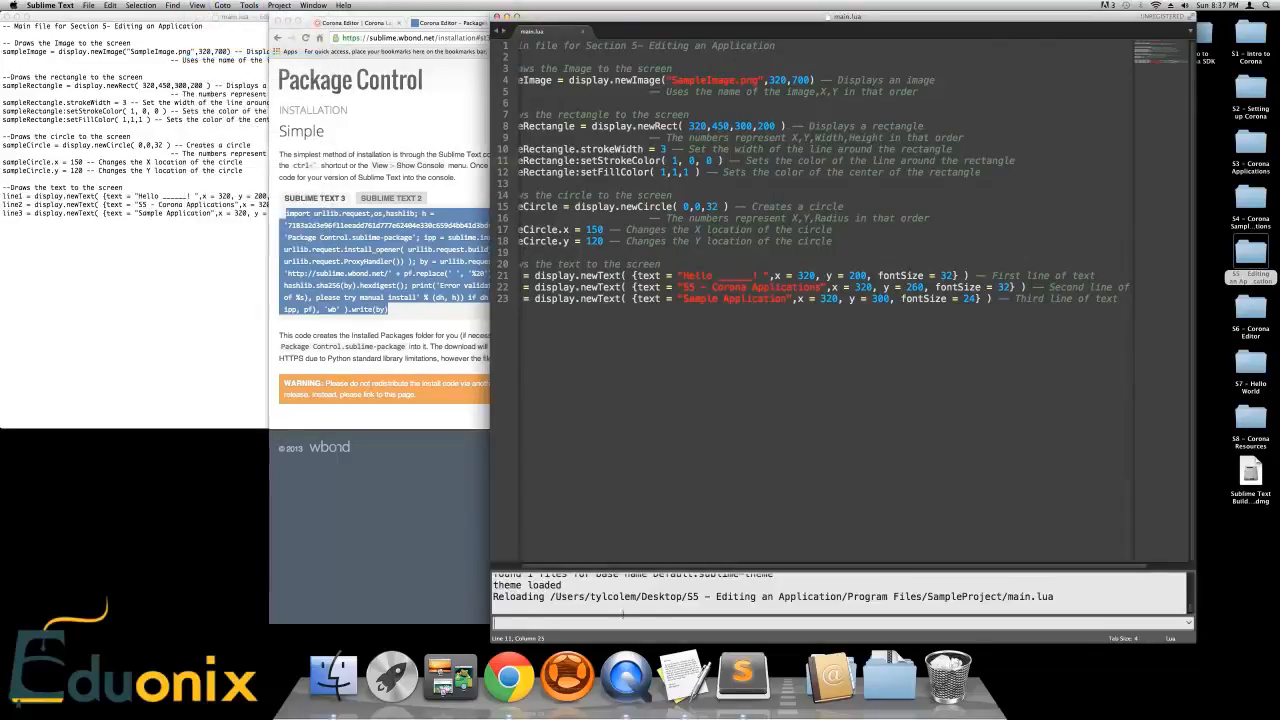
pyautogui.press('super+v')
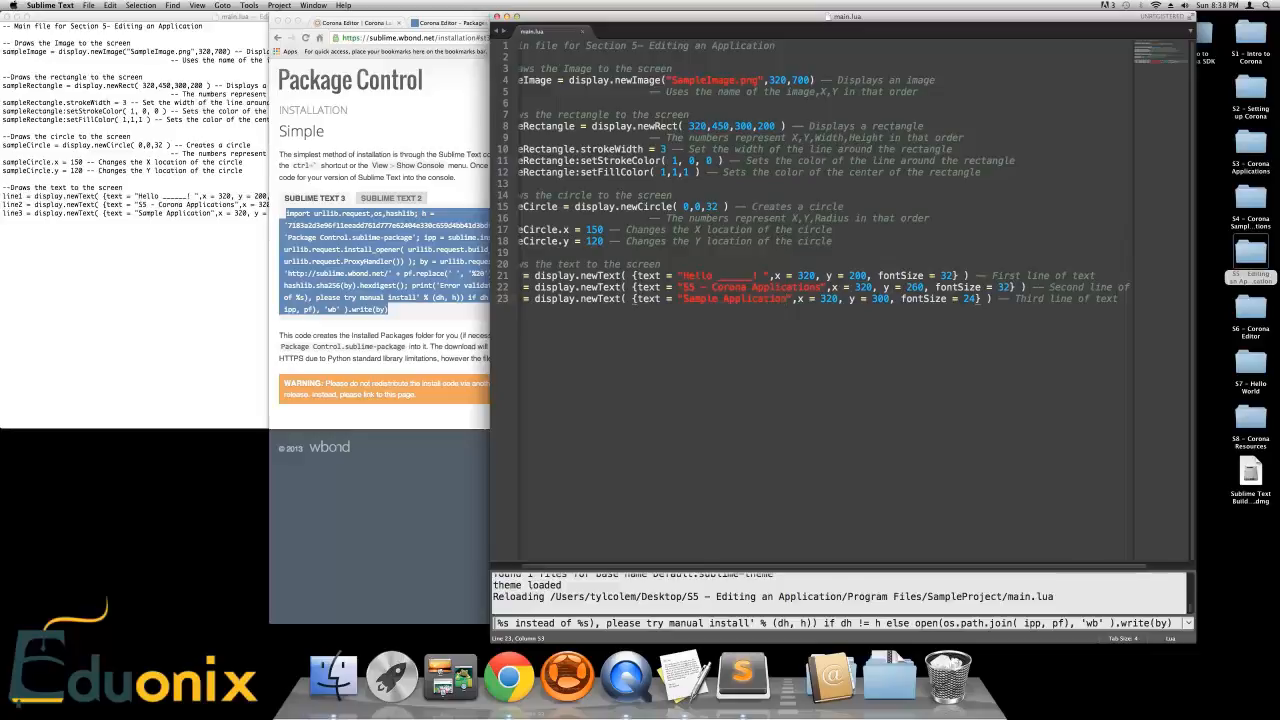
pyautogui.click(200, 6)
pyautogui.click(660, 162)
pyautogui.press('Return')
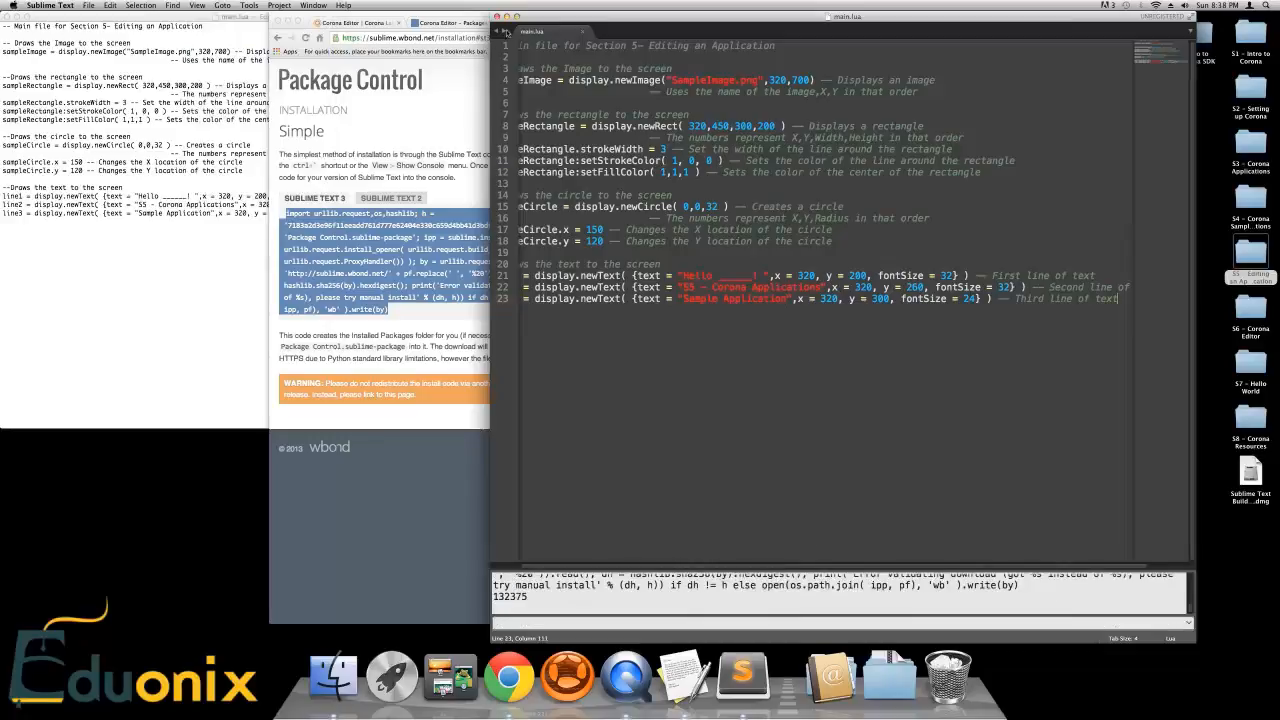
# Step: Bring up the Corona Editor package page in Chrome and run Package Control: Install Package from Sublime Text's Command Palette
pyautogui.click(425, 63)
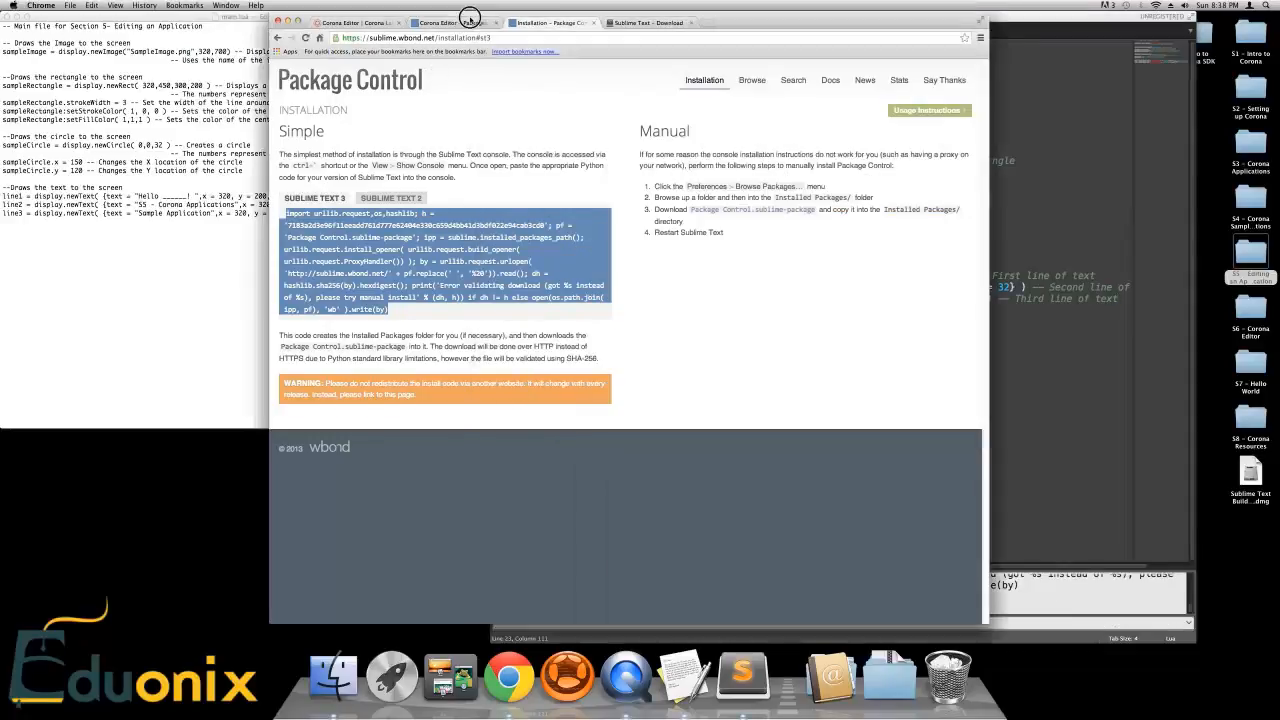
pyautogui.click(468, 22)
pyautogui.click(765, 218)
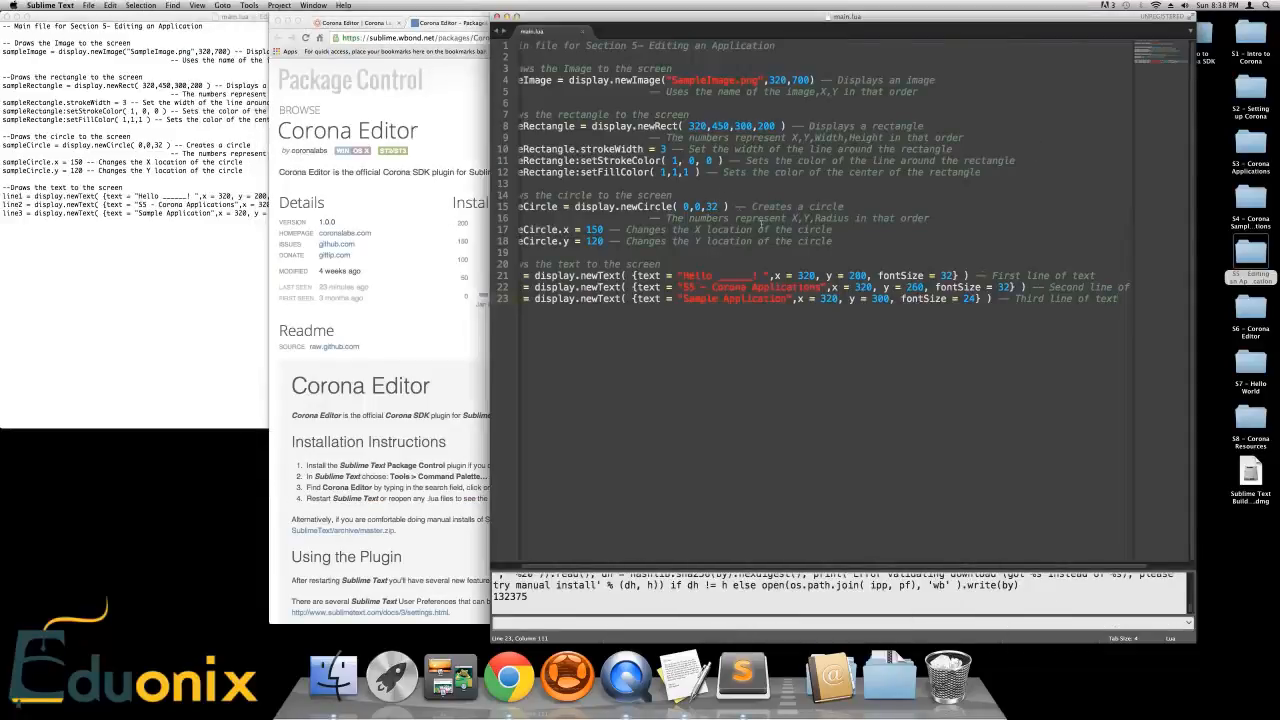
pyautogui.click(197, 6)
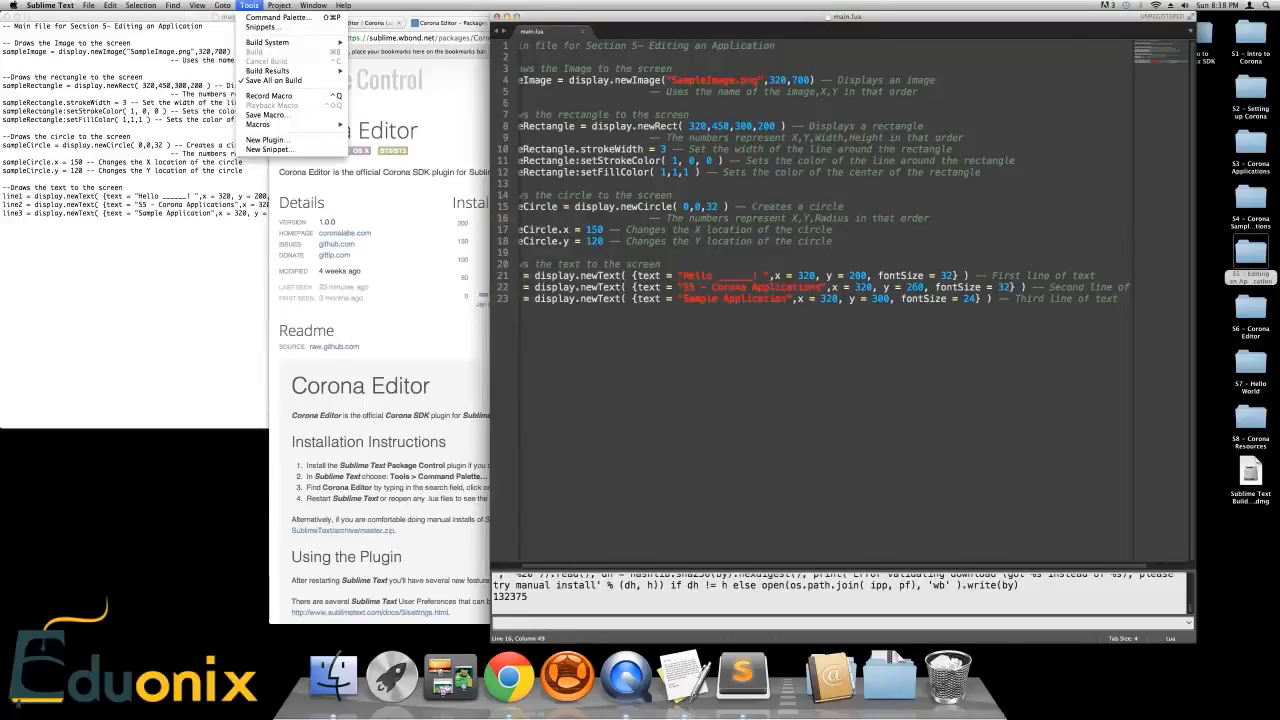
pyautogui.click(254, 17)
pyautogui.scroll(-5, 779, 191)
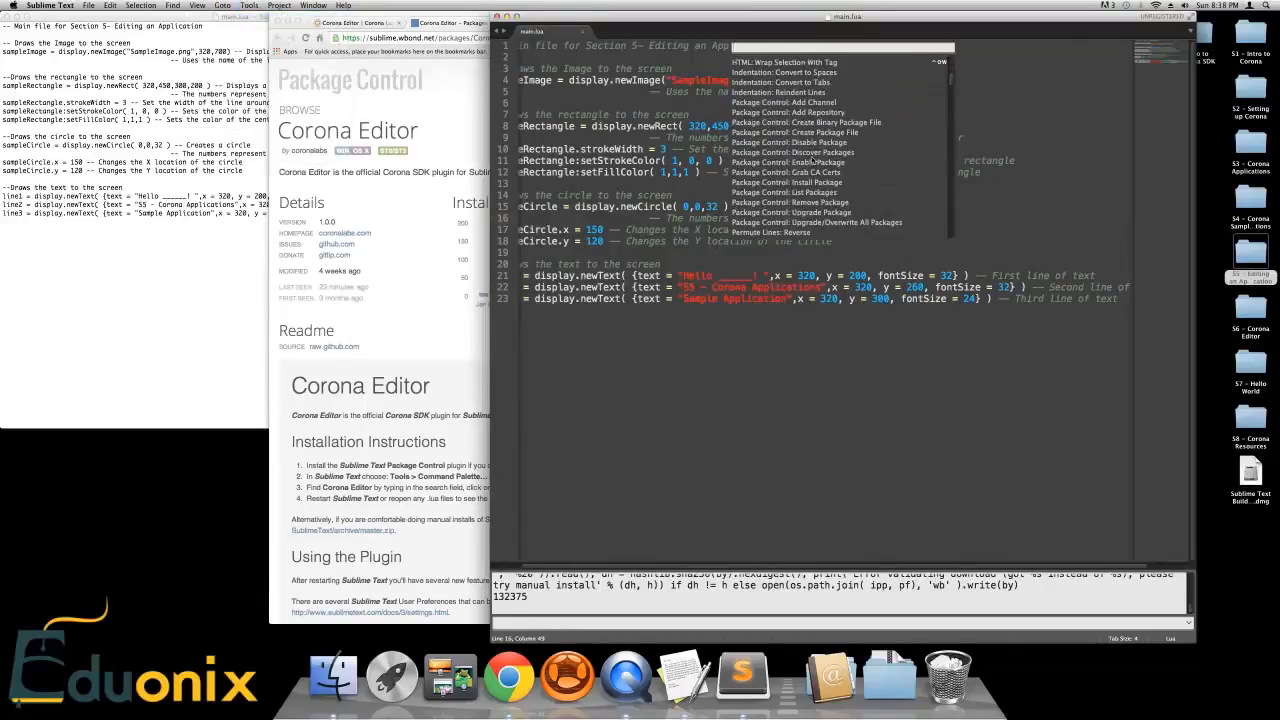
pyautogui.click(820, 187)
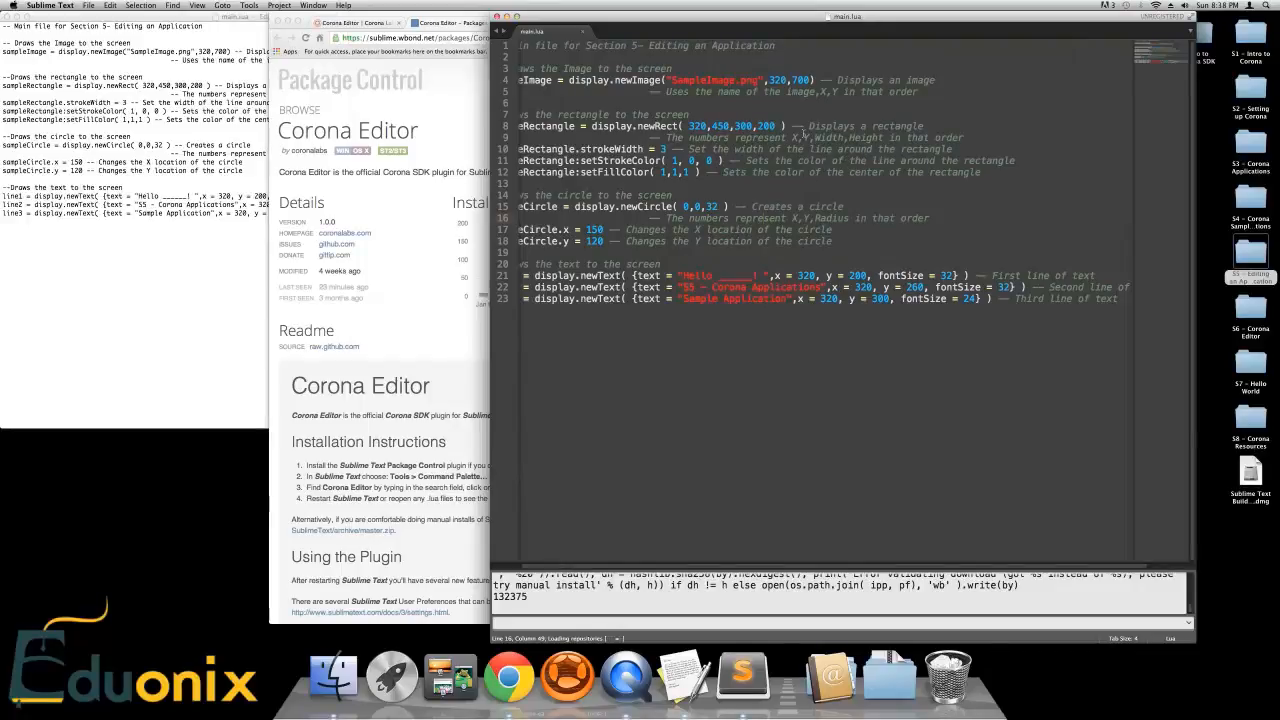
# Step: Find the Corona Editor package in the Package Control install list by filtering for "corona", and install it
pyautogui.scroll(-5, 822, 110)
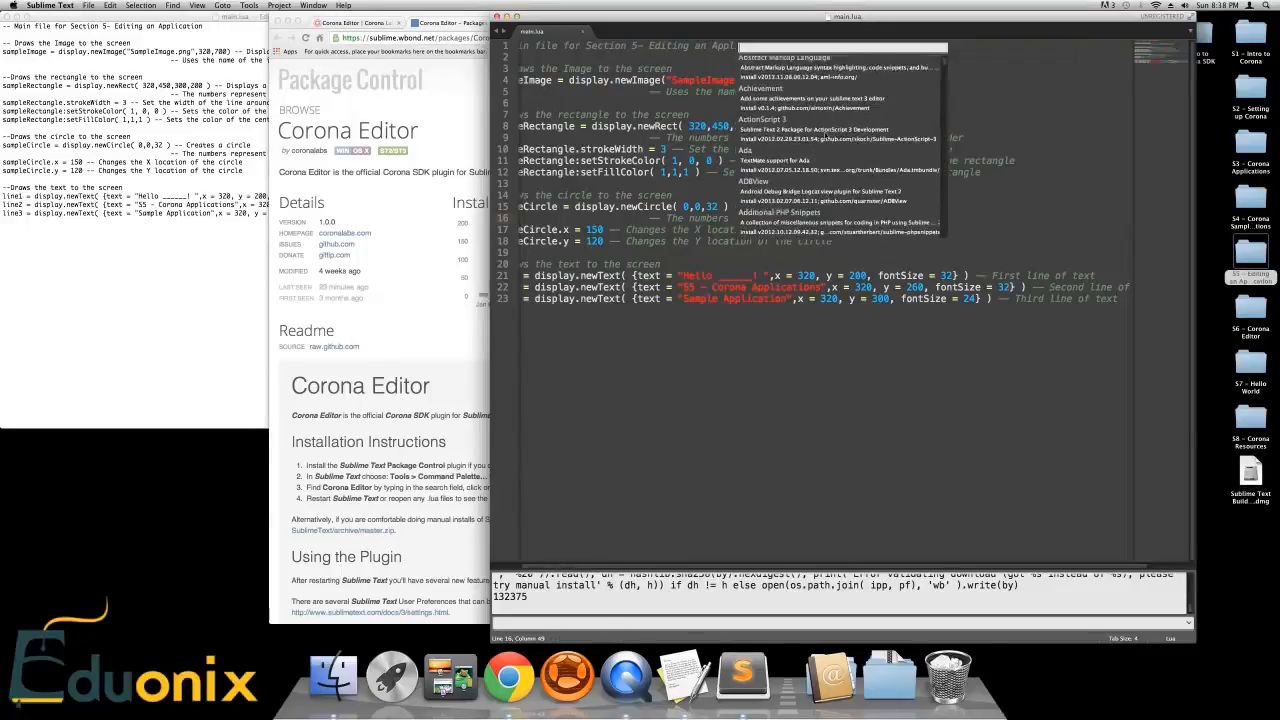
pyautogui.scroll(-5, 822, 110)
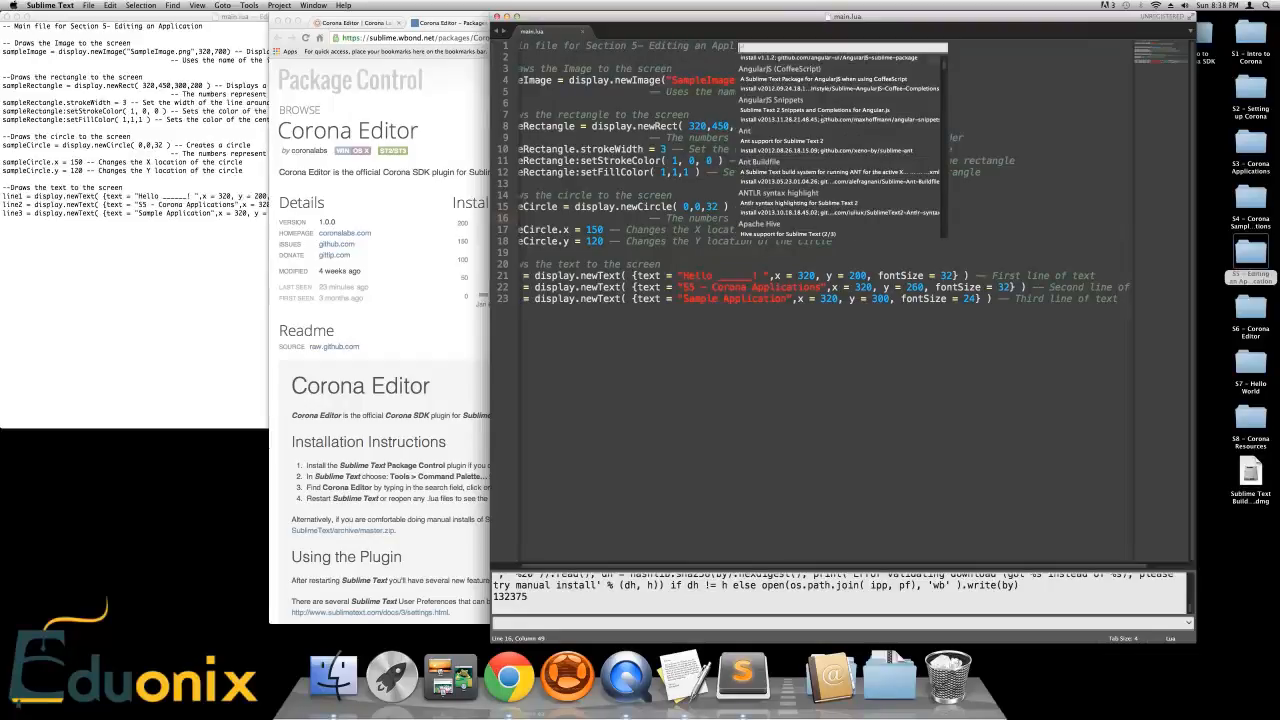
pyautogui.write('corona')
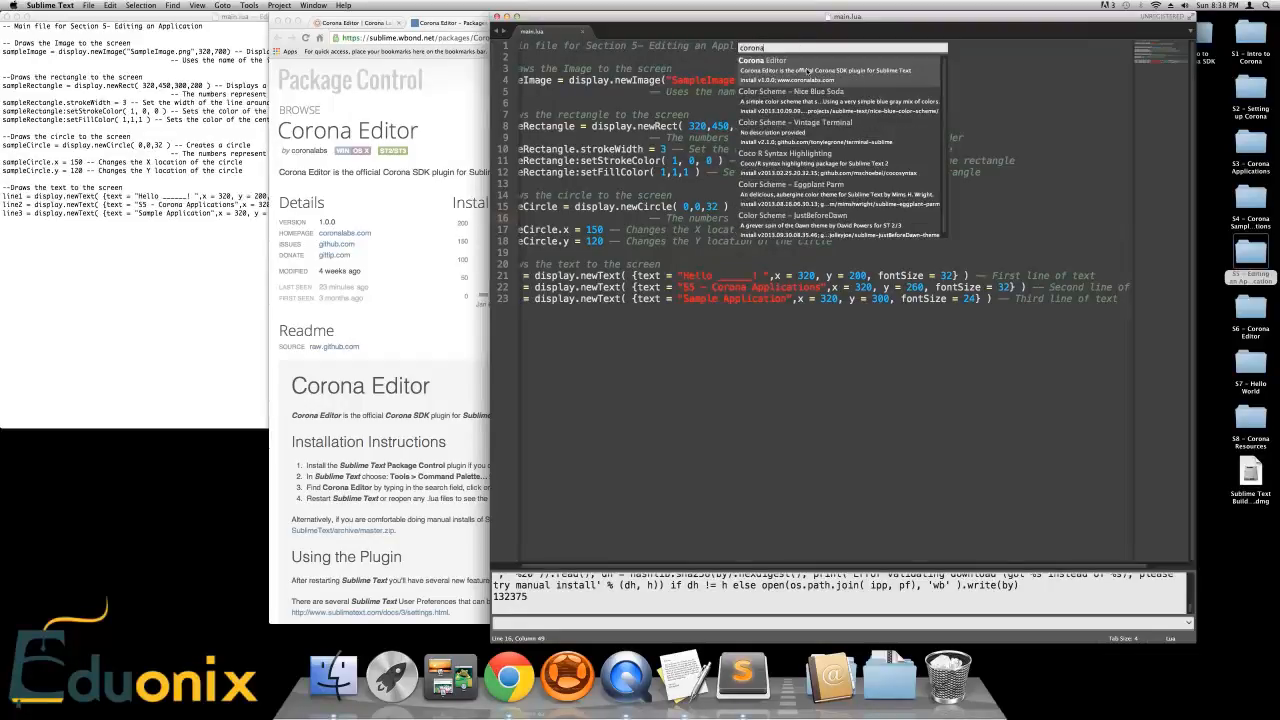
pyautogui.click(806, 70)
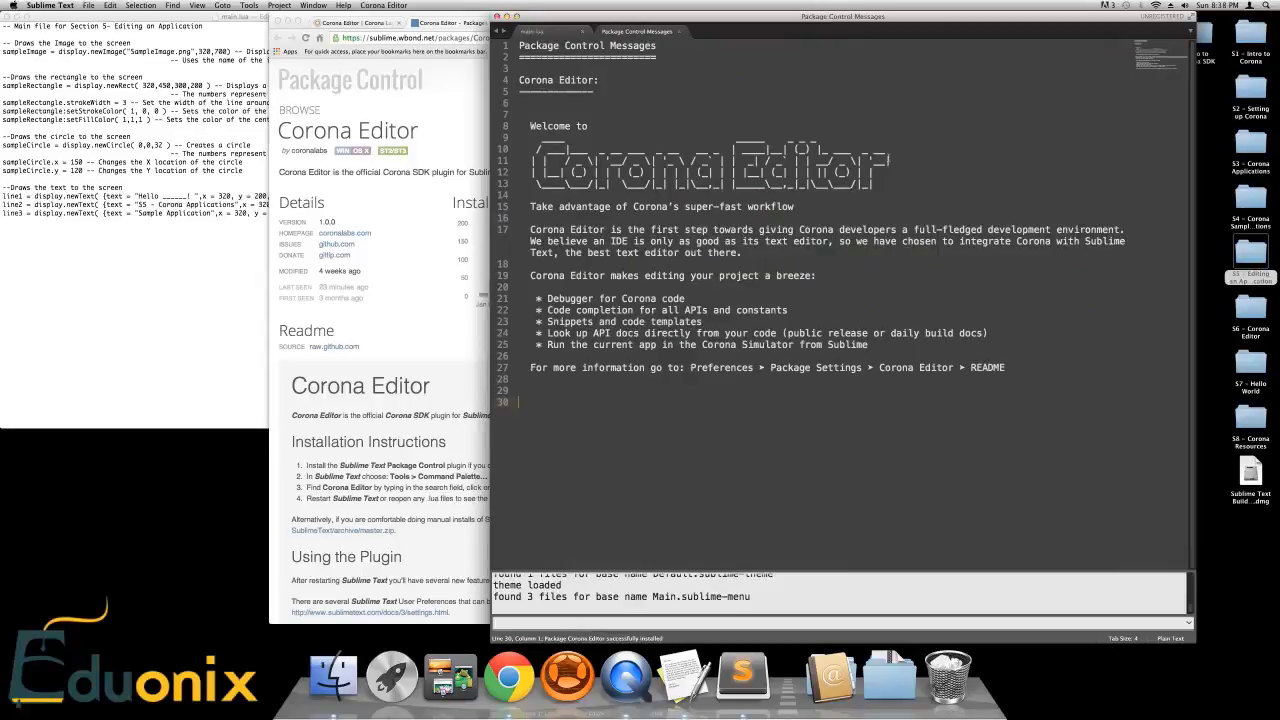
# Step: Look over the Corona Editor welcome message and close the Package Control Messages file
pyautogui.moveTo(1020, 396); pyautogui.dragTo(522, 90)
pyautogui.click(630, 127)
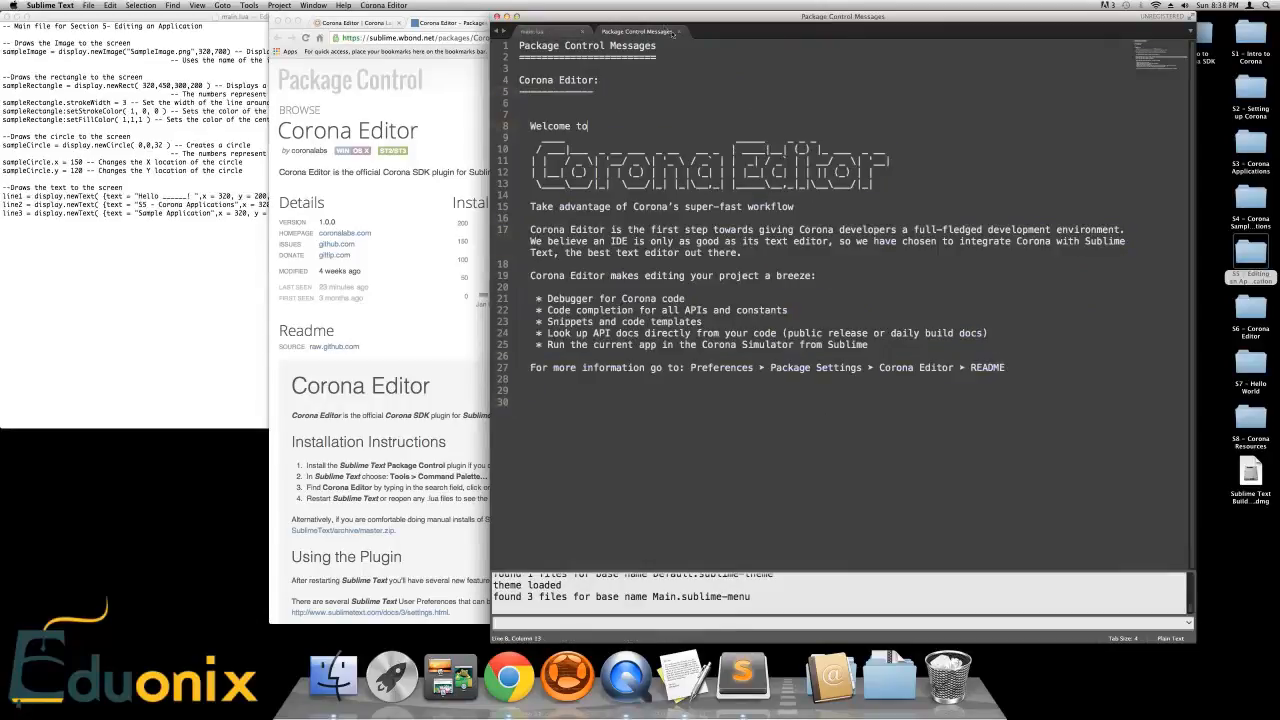
pyautogui.click(681, 34)
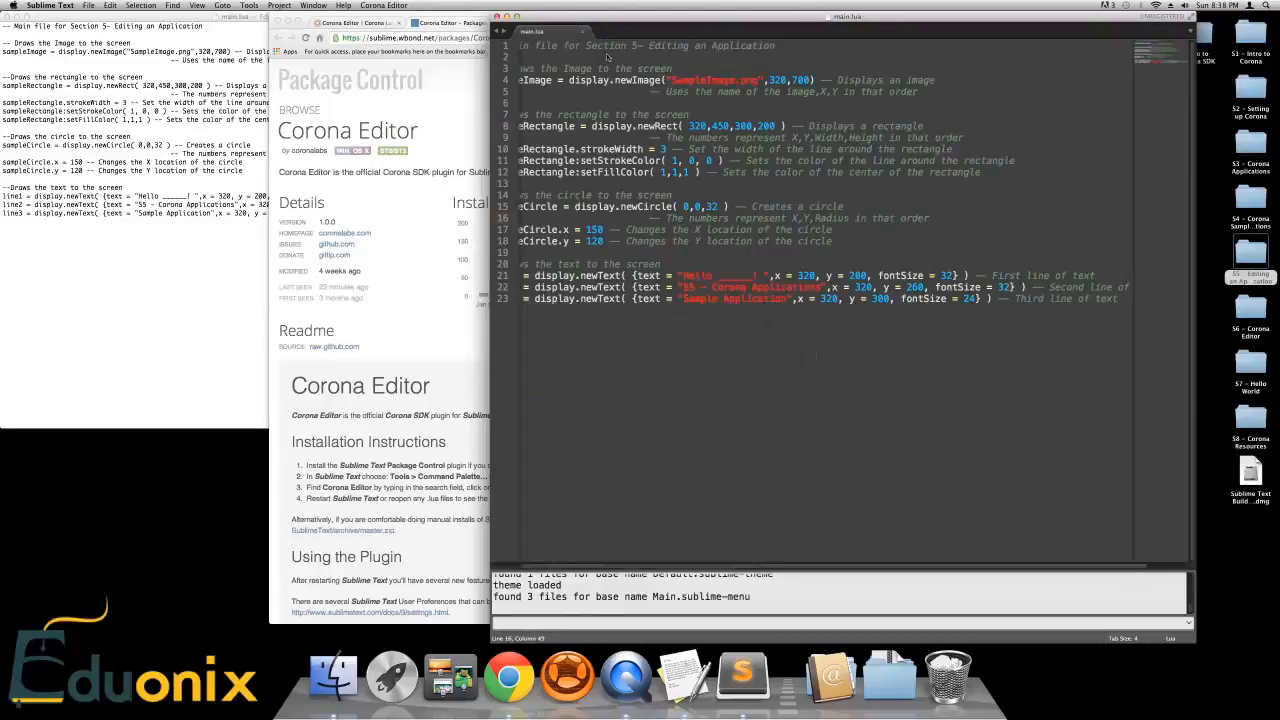
# Step: Examine the available syntaxes for main.lua and for all files with the current extension, and dismiss the list
pyautogui.click(689, 91)
pyautogui.moveTo(864, 184); pyautogui.dragTo(520, 57)
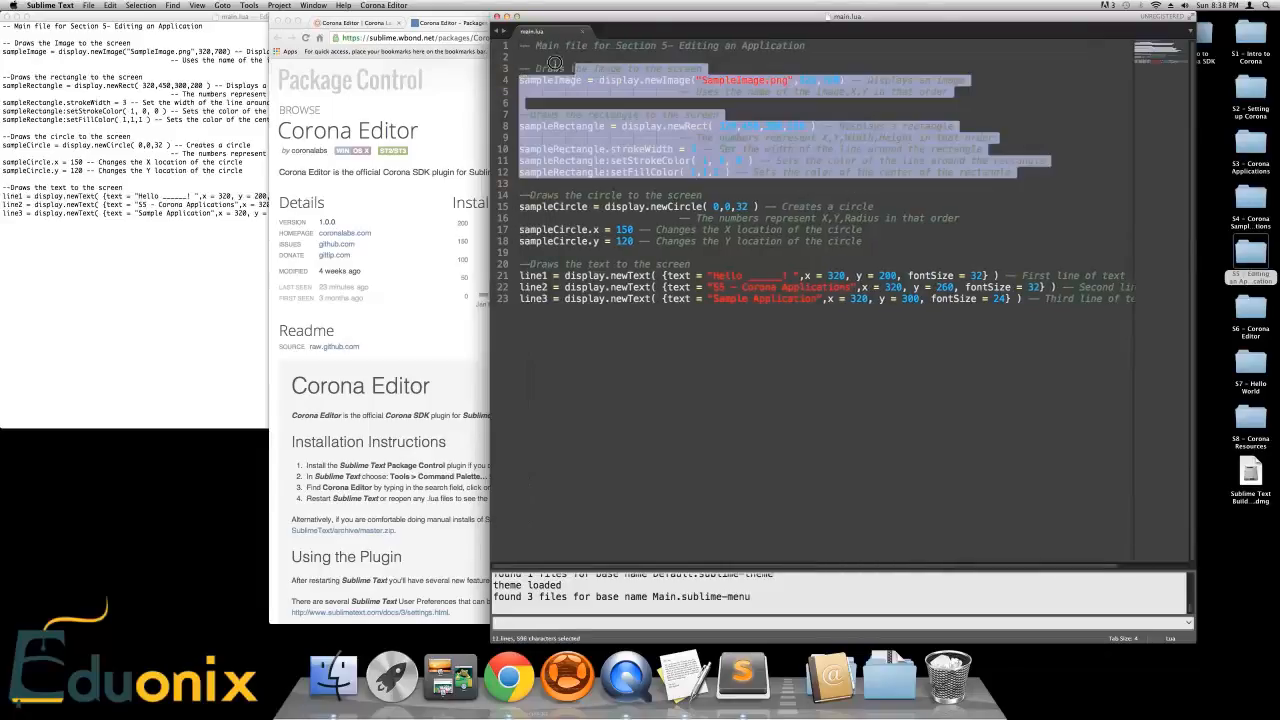
pyautogui.click(577, 75)
pyautogui.click(197, 5)
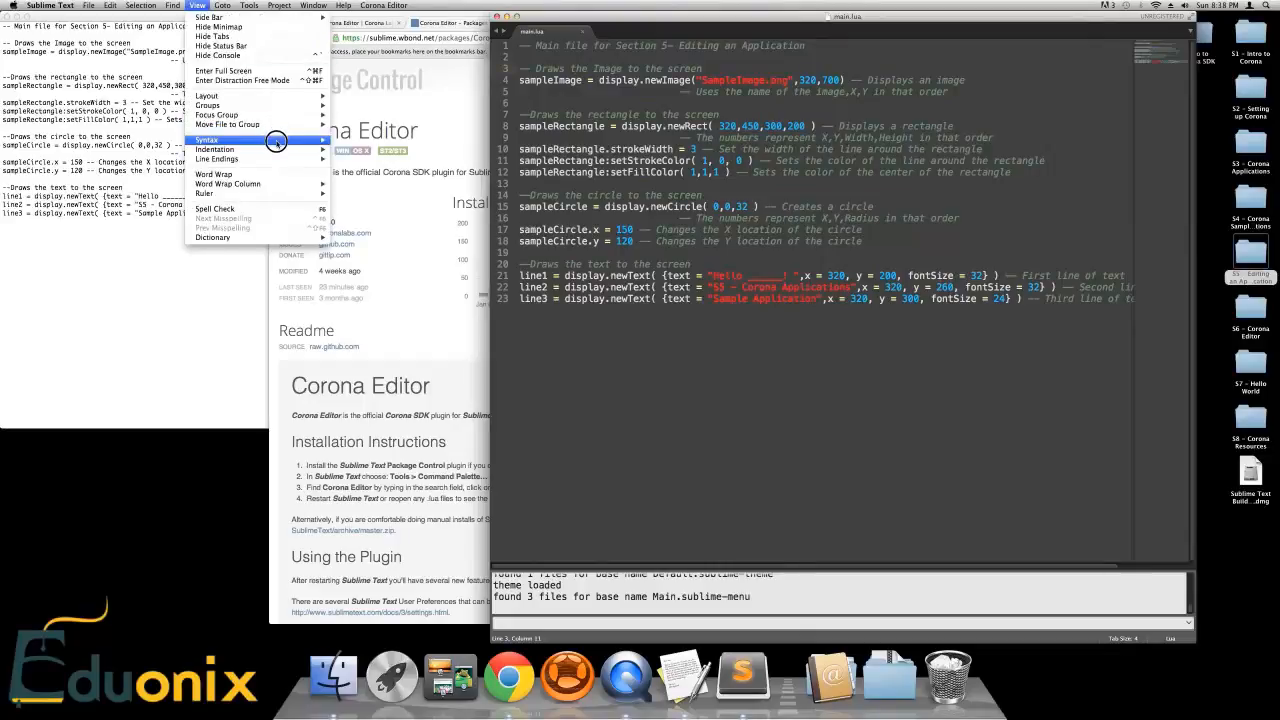
pyautogui.moveTo(276, 141)
pyautogui.moveTo(345, 140)
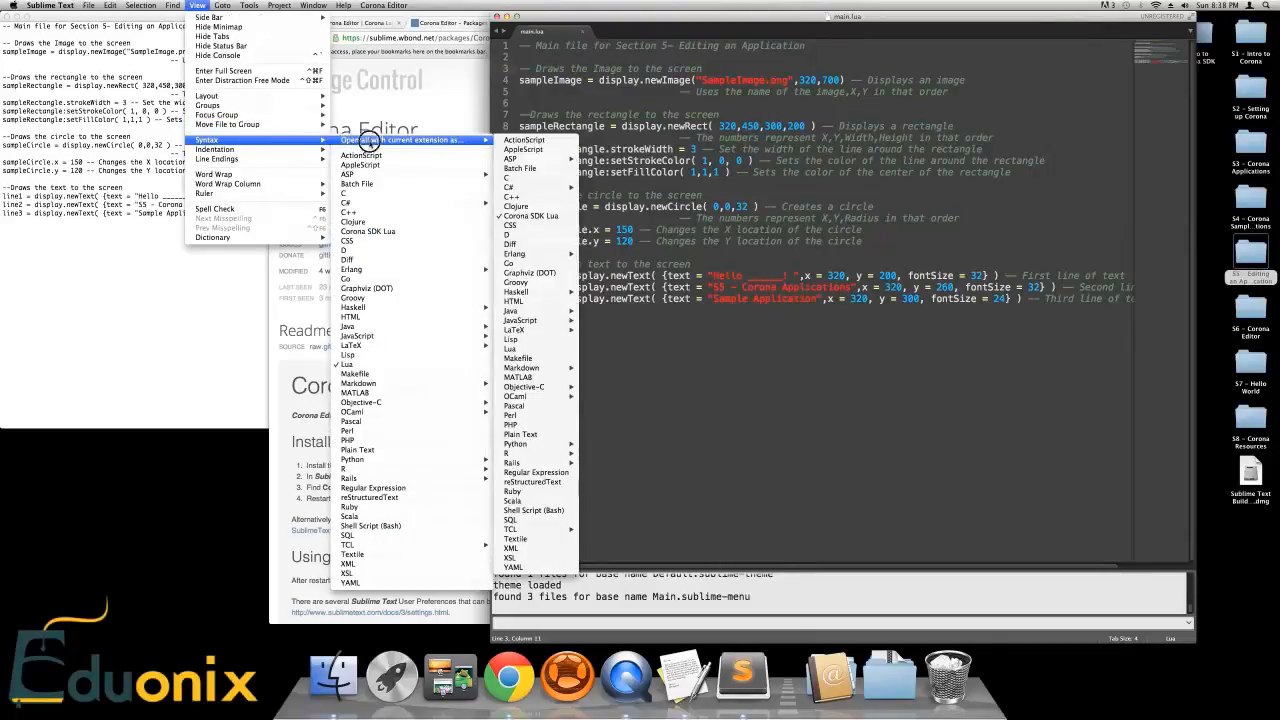
pyautogui.click(726, 218)
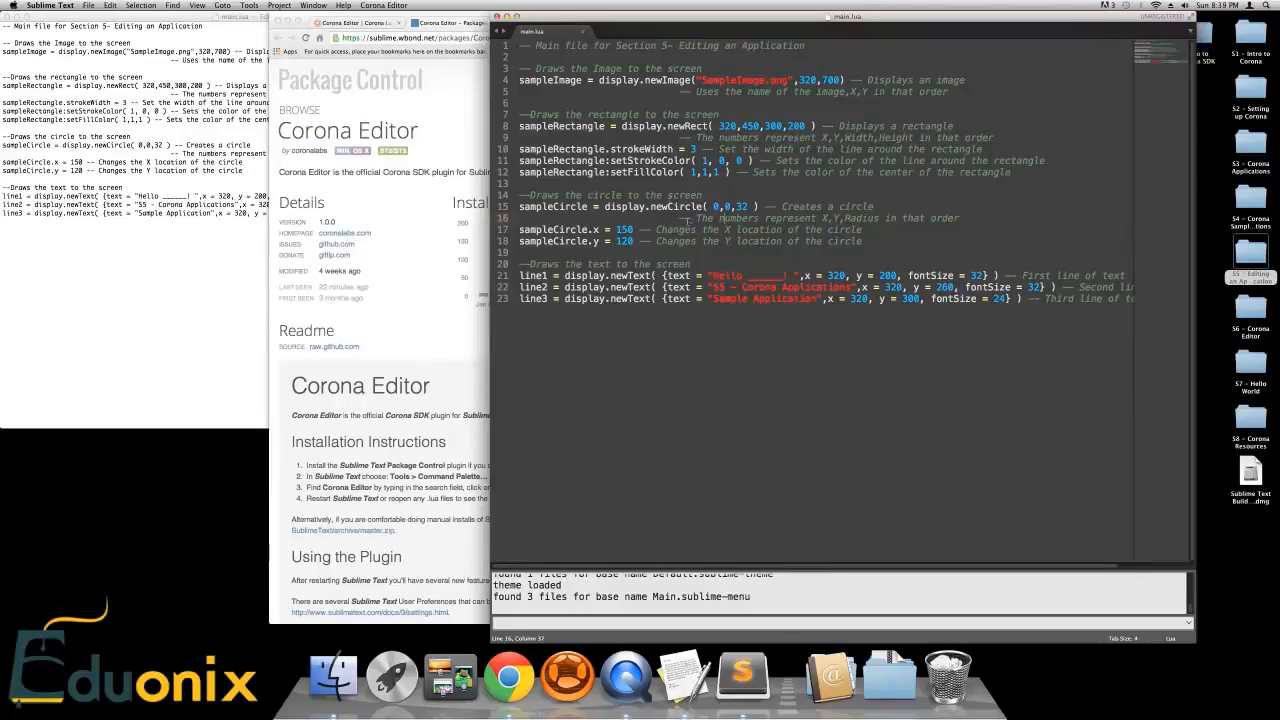
# Step: Test Corona code completion by entering "display.new" on a new line below the circle code, and erase the entry
pyautogui.click(885, 246)
pyautogui.press('Return')
pyautogui.press('Return')
pyautogui.write('displ')
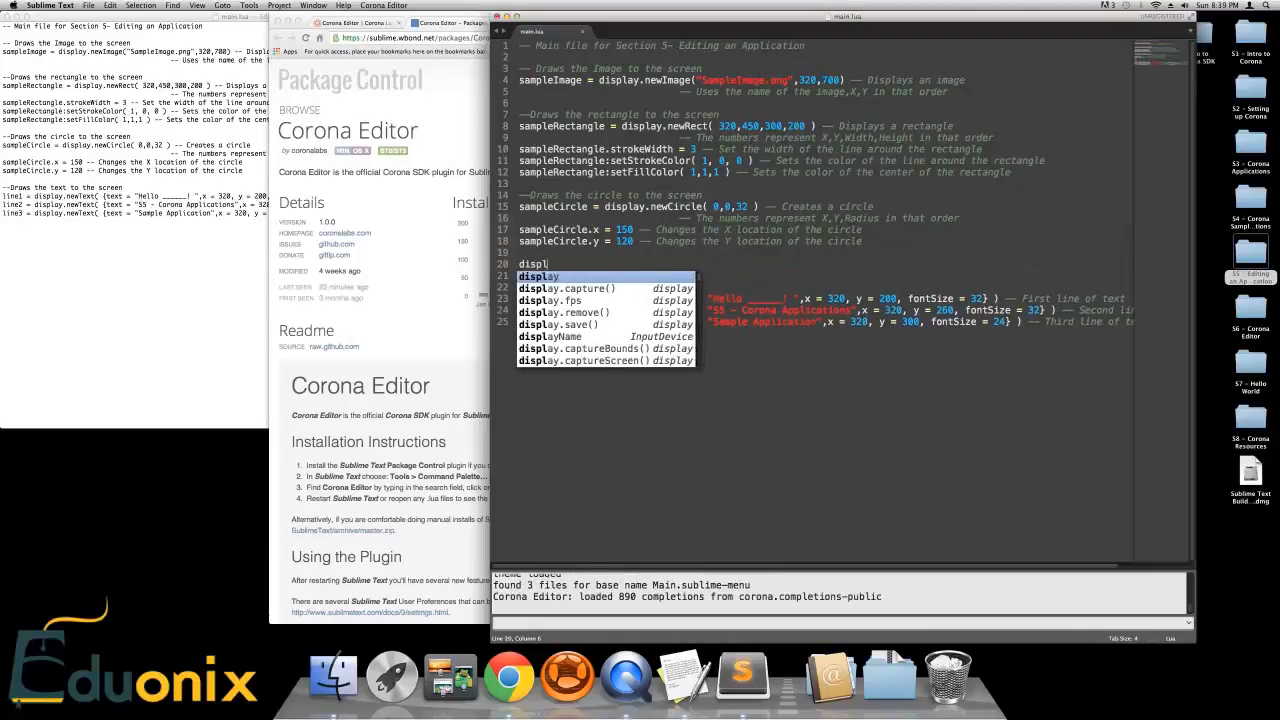
pyautogui.write('ay.new')
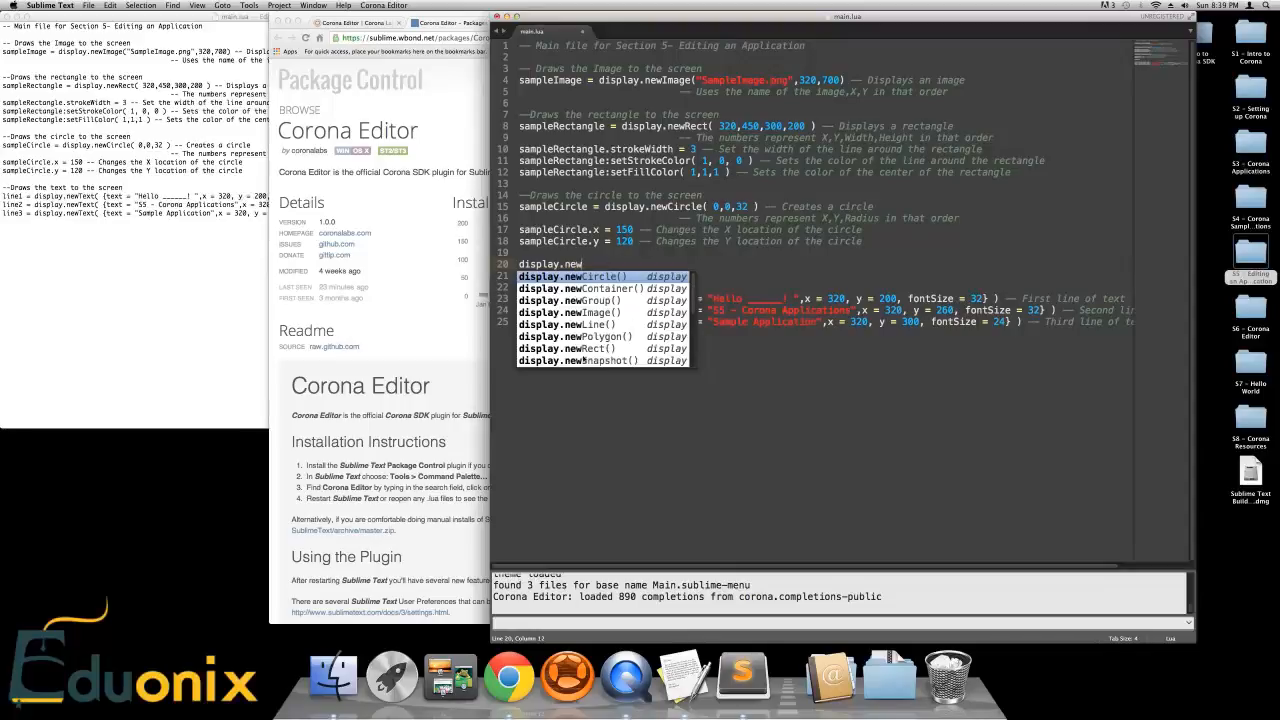
pyautogui.press('BackSpace')
pyautogui.press('BackSpace')
pyautogui.press('BackSpace')
pyautogui.press('BackSpace')
pyautogui.press('BackSpace')
pyautogui.press('BackSpace')
pyautogui.press('BackSpace')
pyautogui.press('BackSpace')
pyautogui.press('BackSpace')
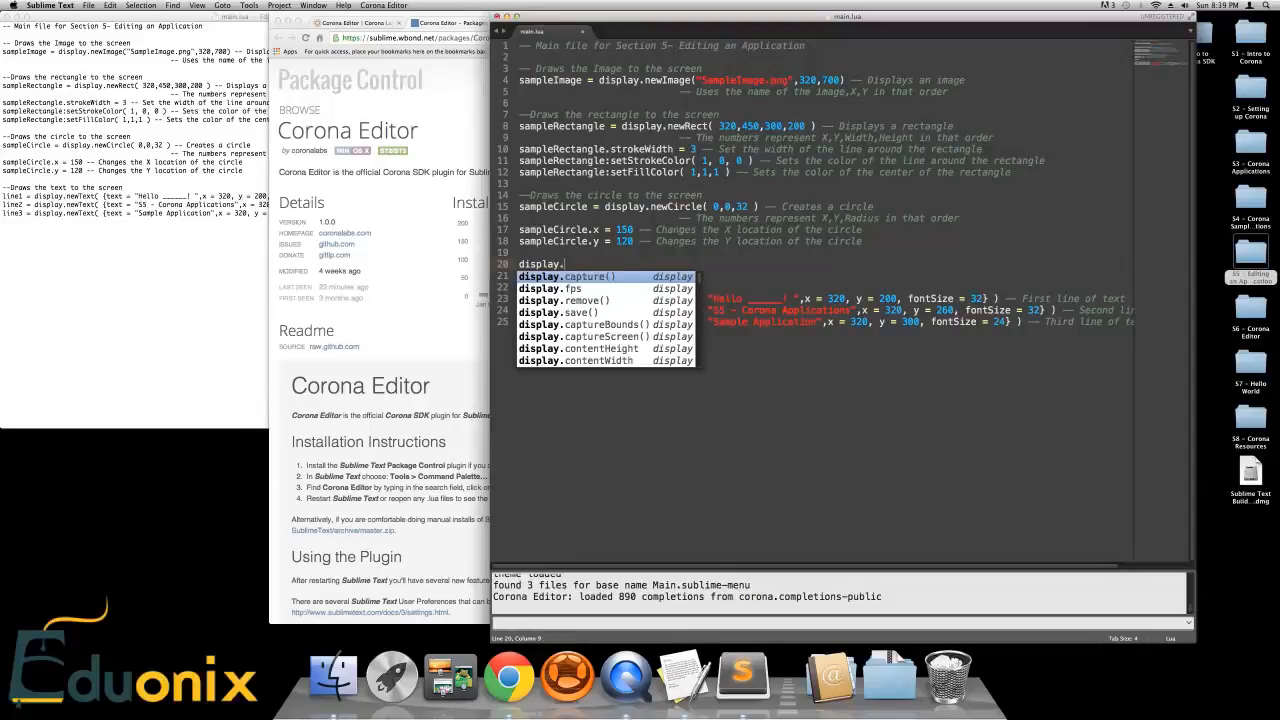
pyautogui.press('BackSpace')
pyautogui.press('BackSpace')
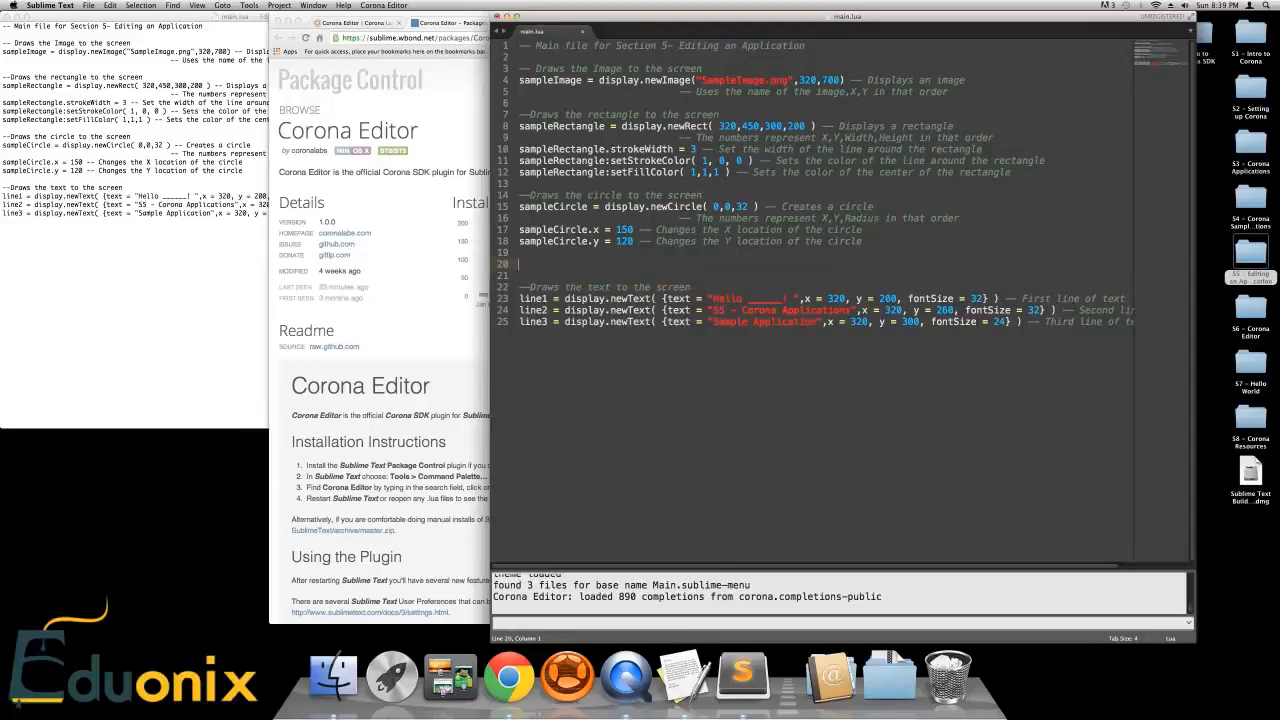
# Step: Test code completion for "event" on the empty line above the text code, and erase the entry along with one blank line
pyautogui.write('u')
pyautogui.press('BackSpace')
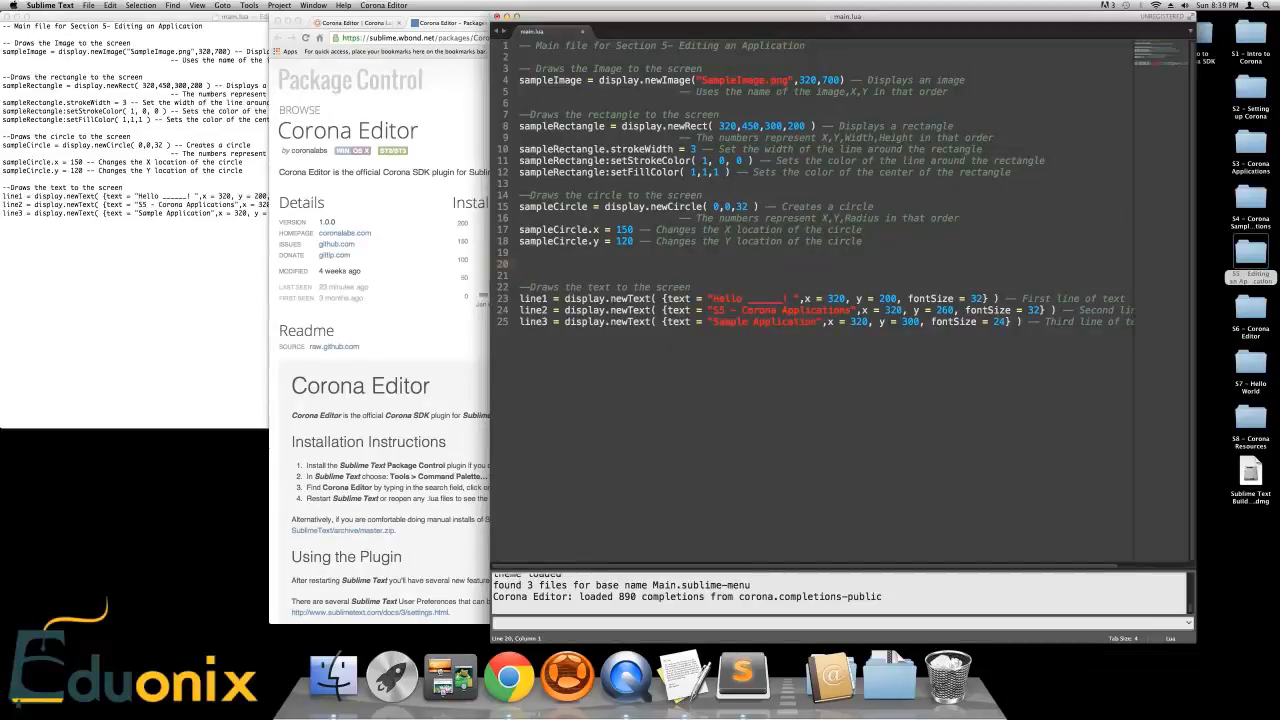
pyautogui.write('event')
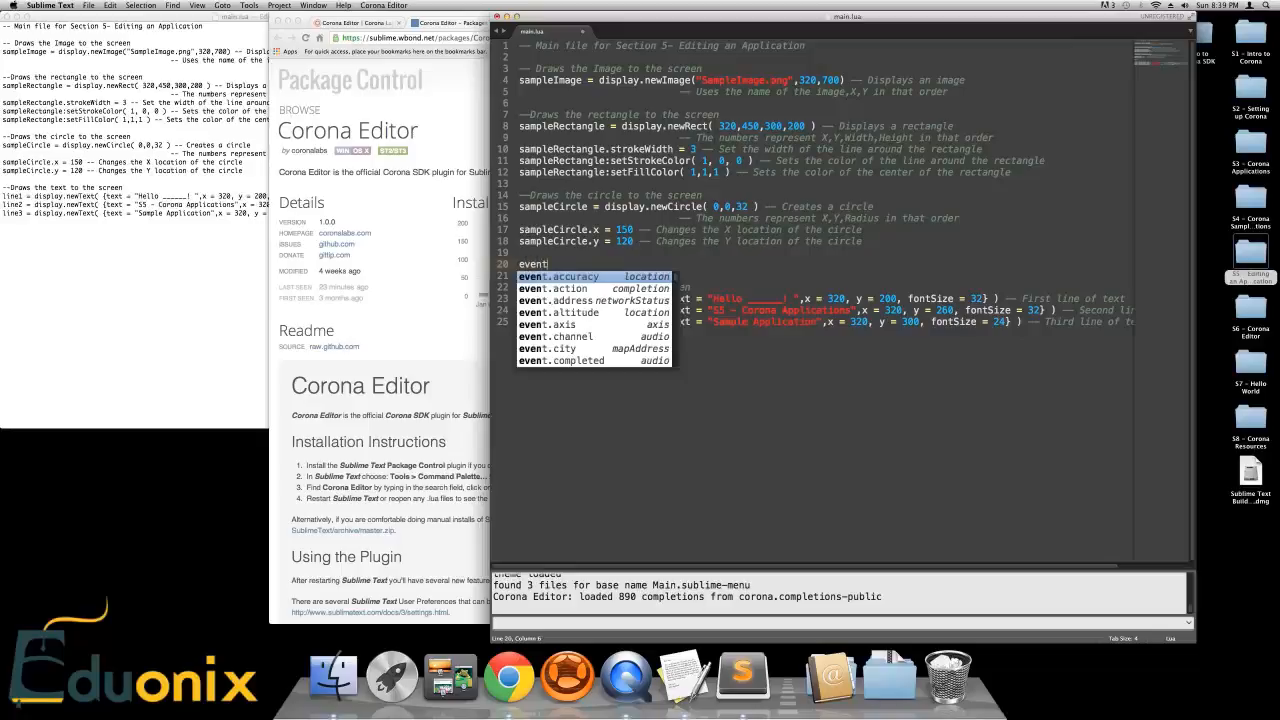
pyautogui.press('BackSpace')
pyautogui.press('BackSpace')
pyautogui.press('BackSpace')
pyautogui.press('BackSpace')
pyautogui.press('BackSpace')
pyautogui.press('BackSpace')
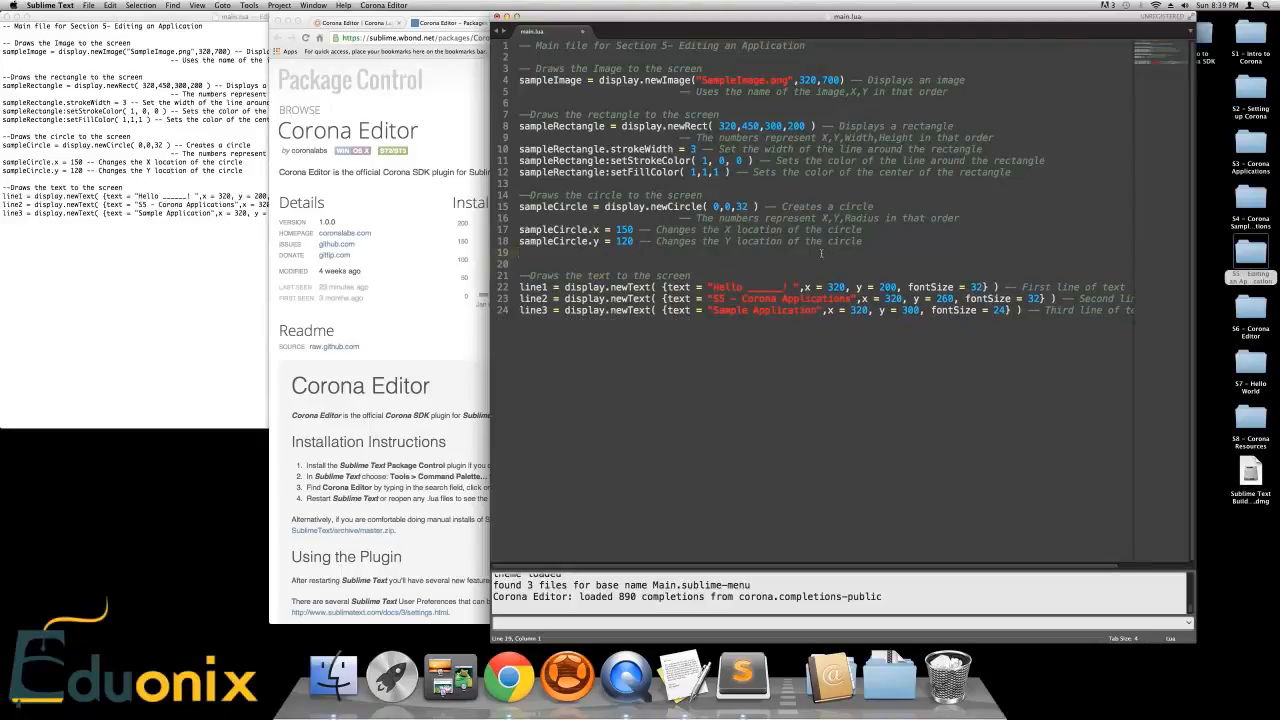
pyautogui.click(1069, 545)
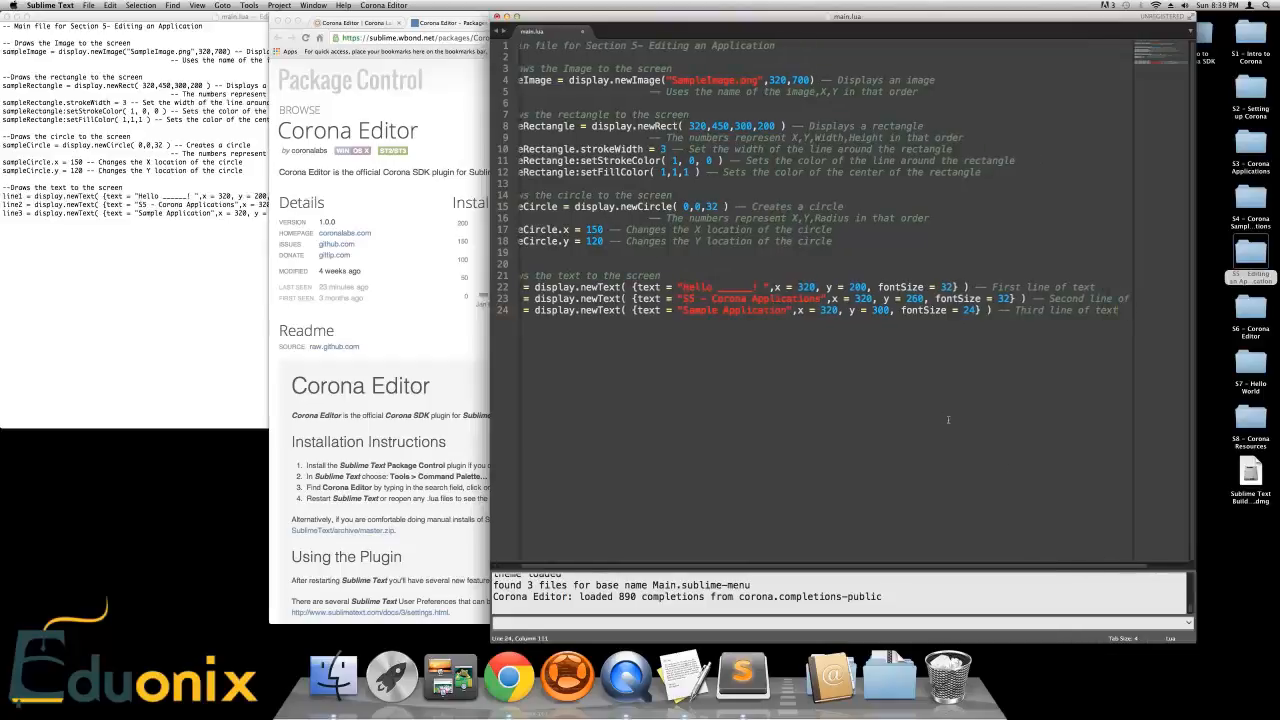